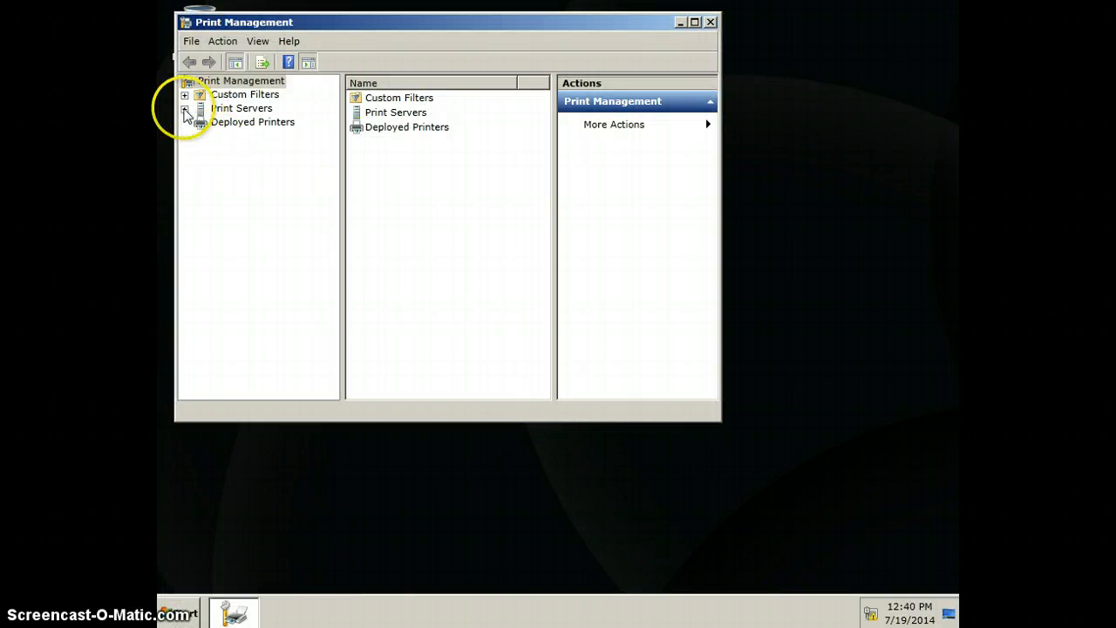
Step: Start adding a printer on the Branch-Srv1 print server, using the TCP/IP or Web Services Printer installation method
left_click(184, 109)
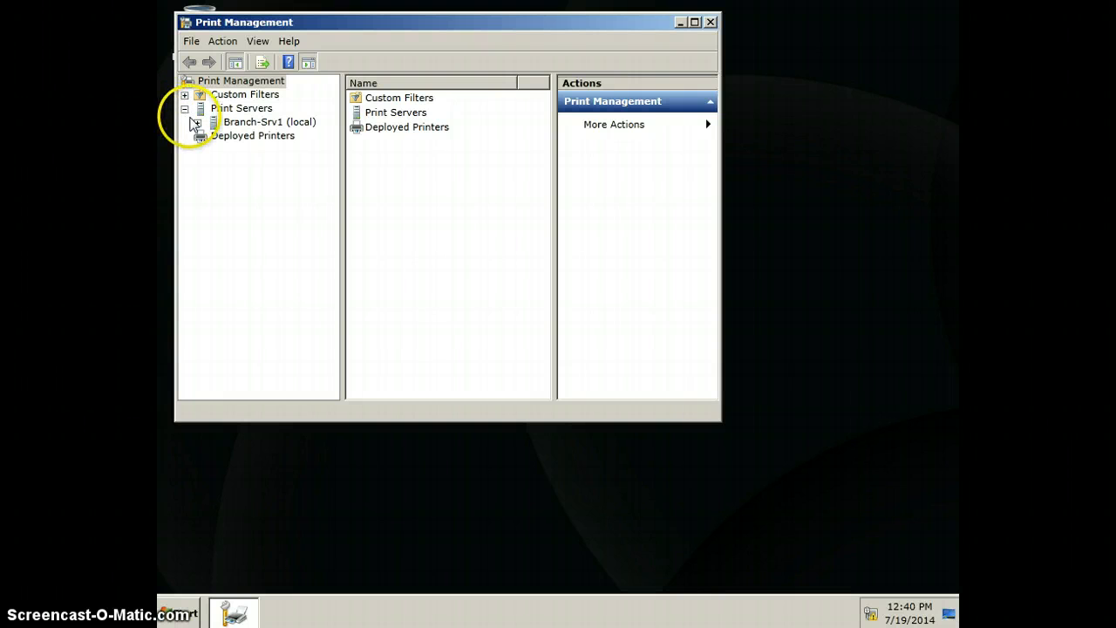
left_click(198, 122)
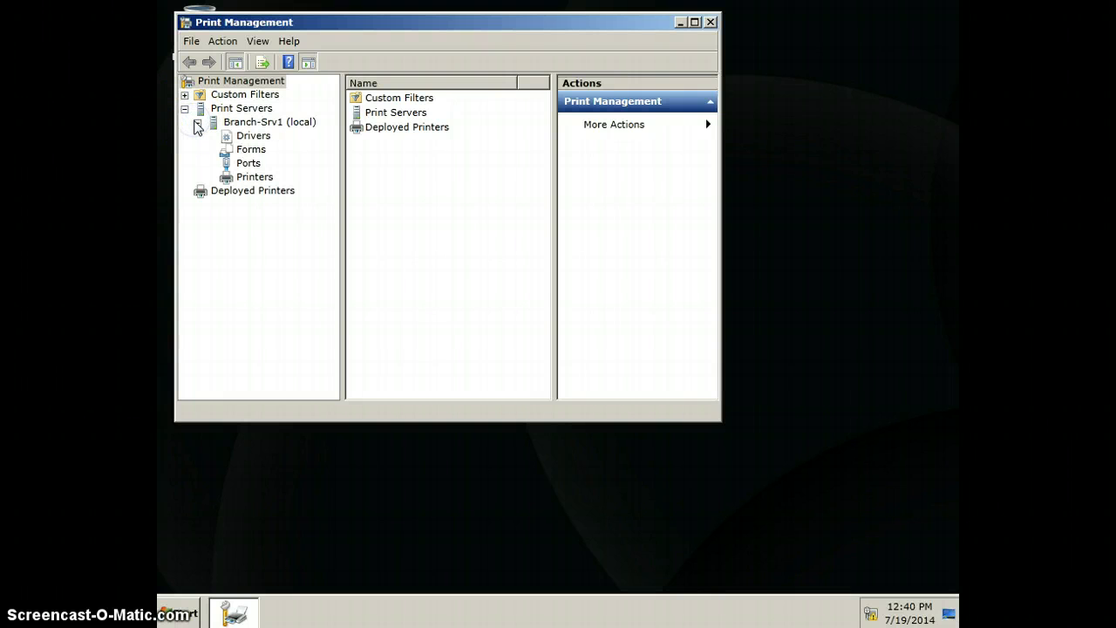
left_click(252, 176)
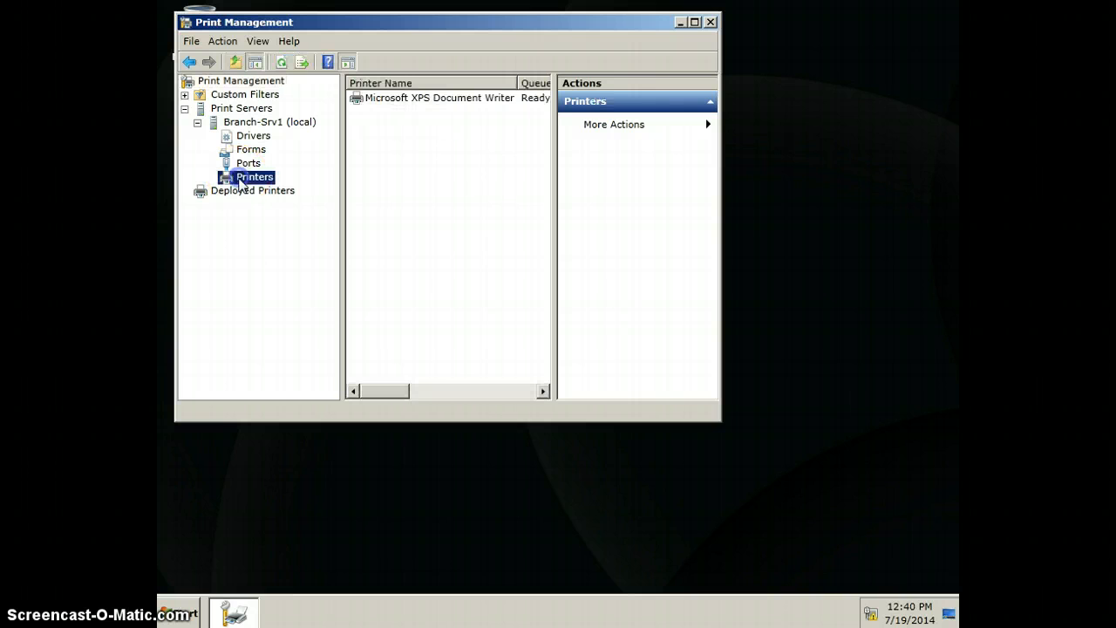
right_click(240, 181)
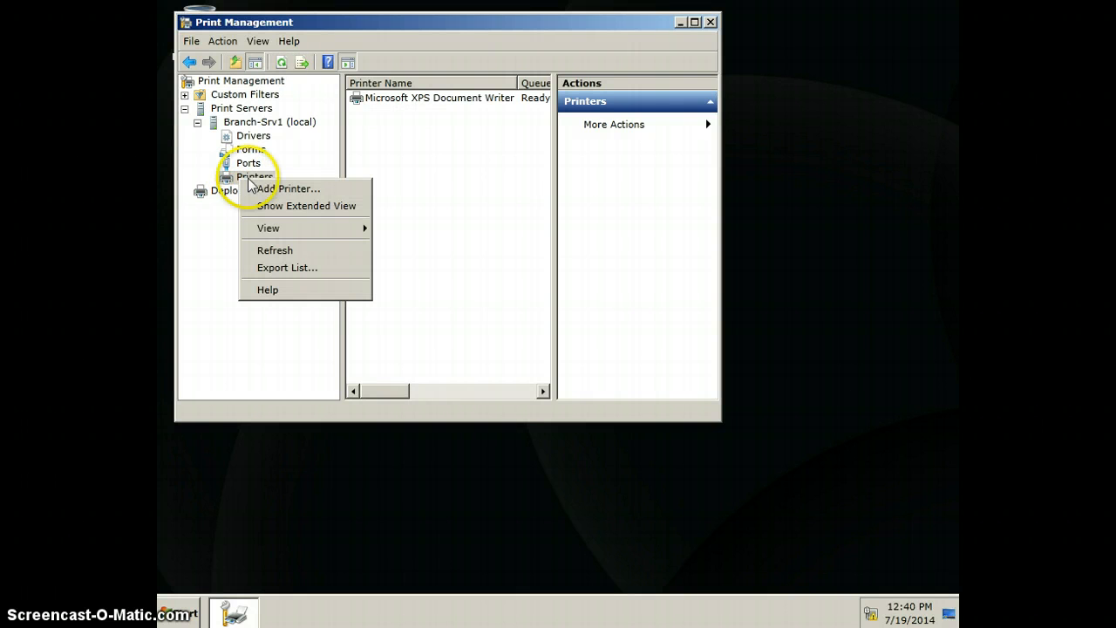
left_click(269, 190)
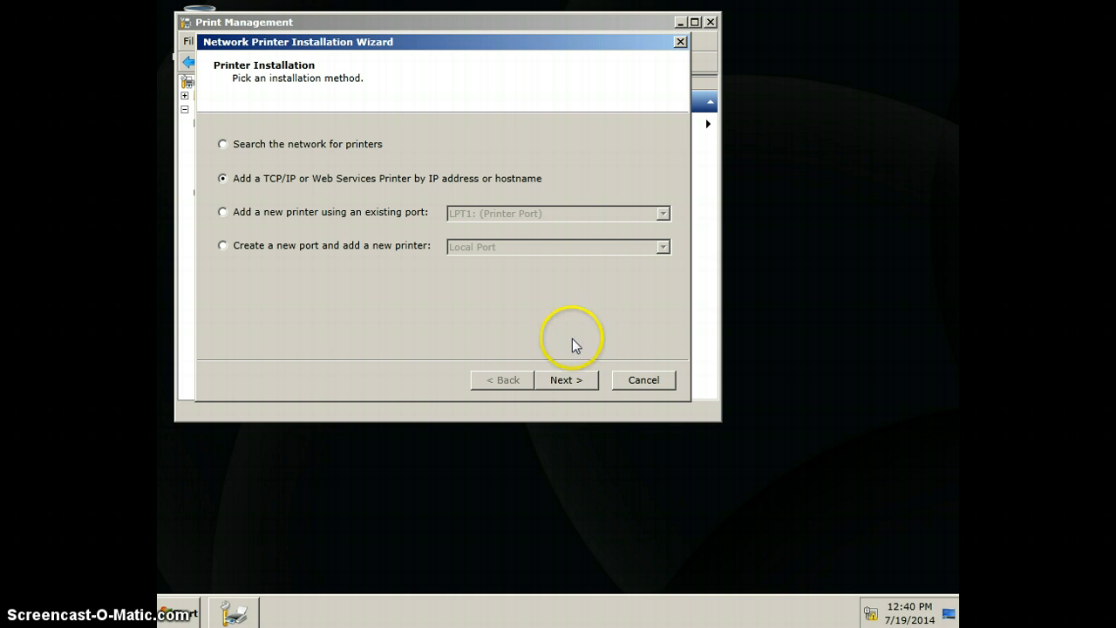
left_click(565, 378)
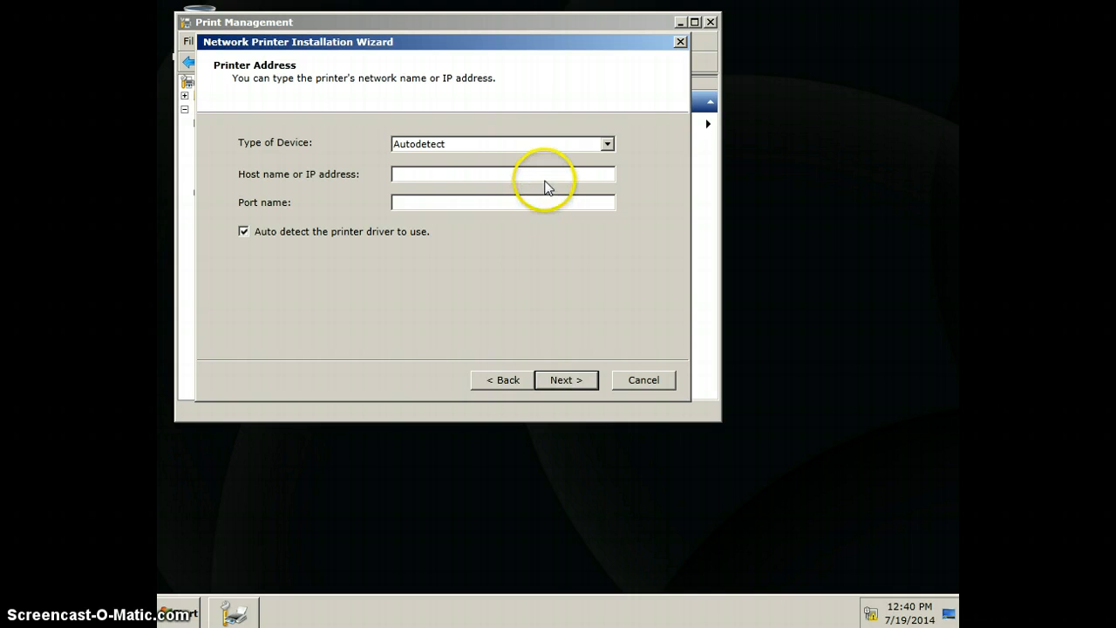
Step: Set the printer's IP address to 192.168.1.15 and accept Generic Network Card as the standard device type
left_click(546, 175)
type("1")
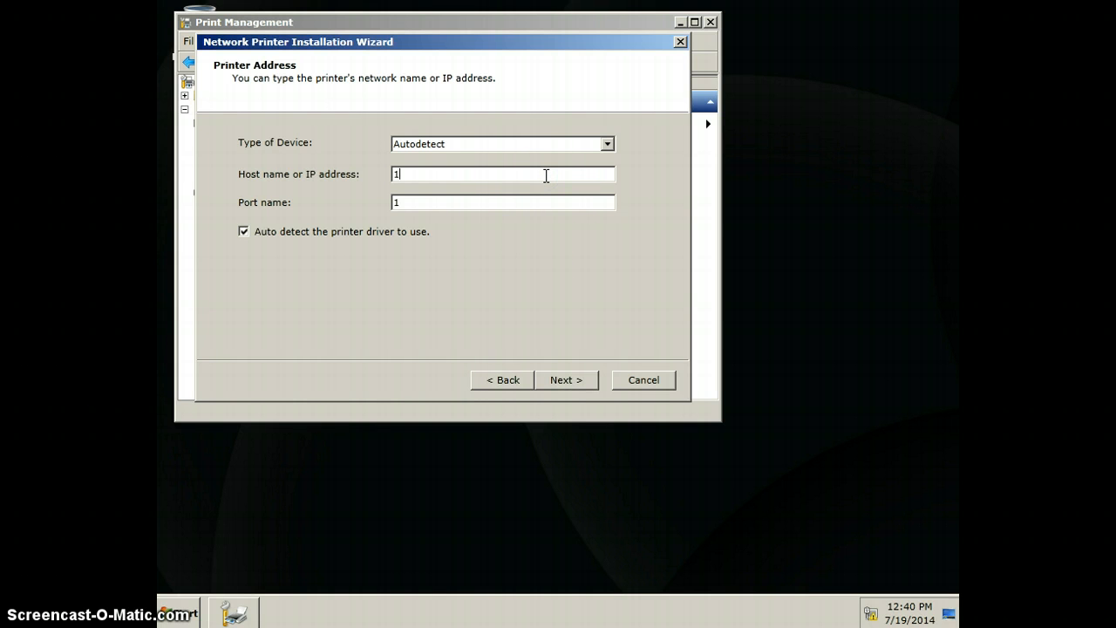
type("92.168.1.15")
left_click(571, 380)
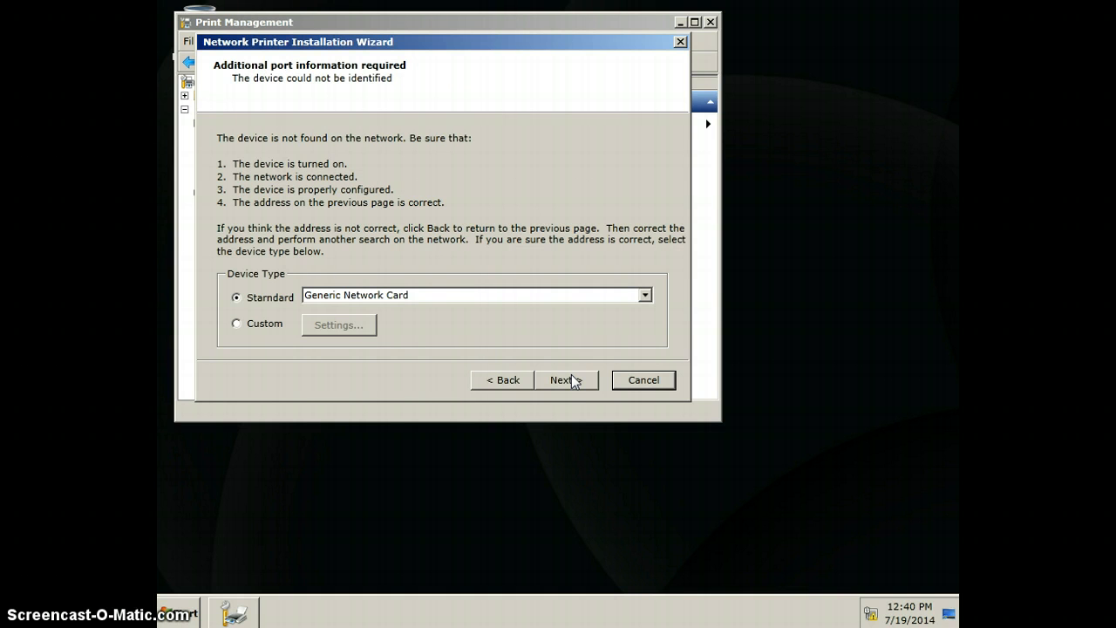
left_click(571, 381)
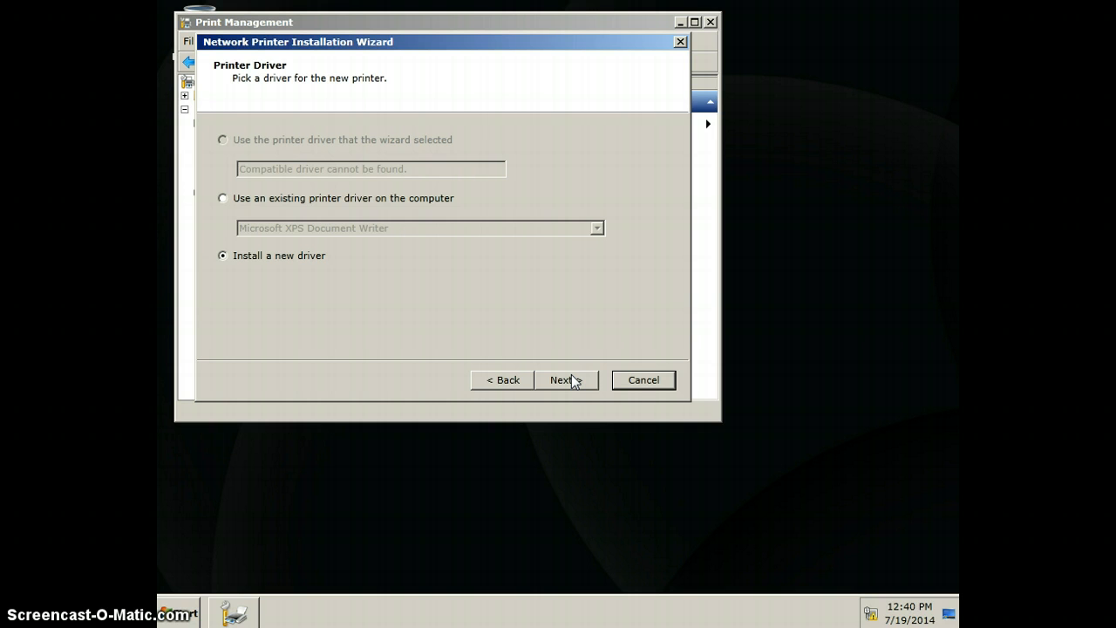
Step: Choose to install a new driver and select the HP LaserJet 2420 PCL 5 model from the manufacturer HP
left_click(566, 380)
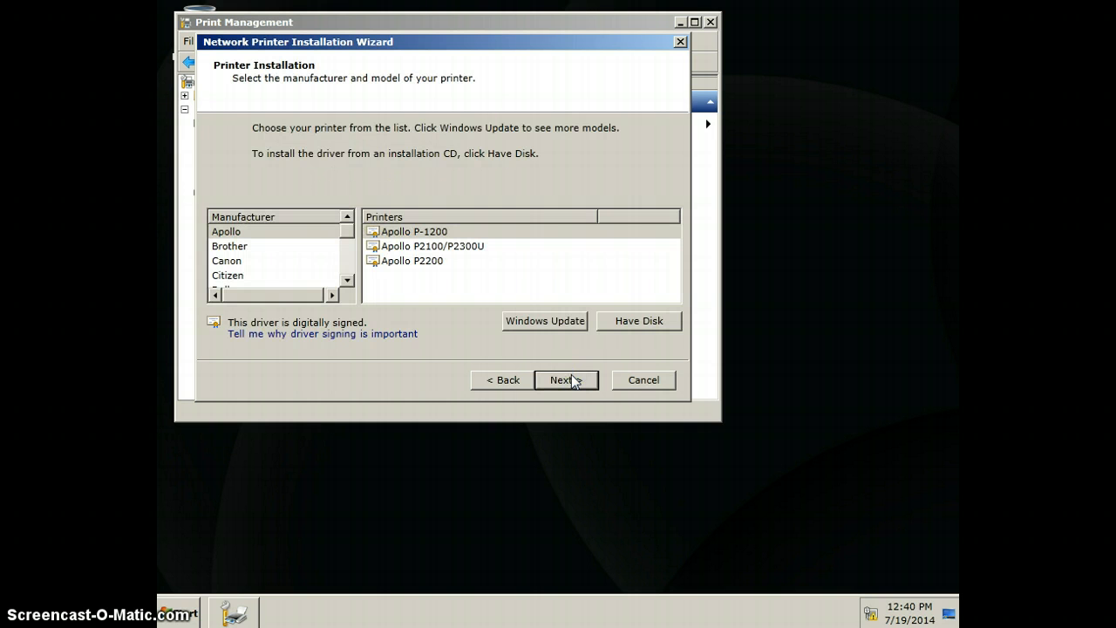
left_click(347, 263)
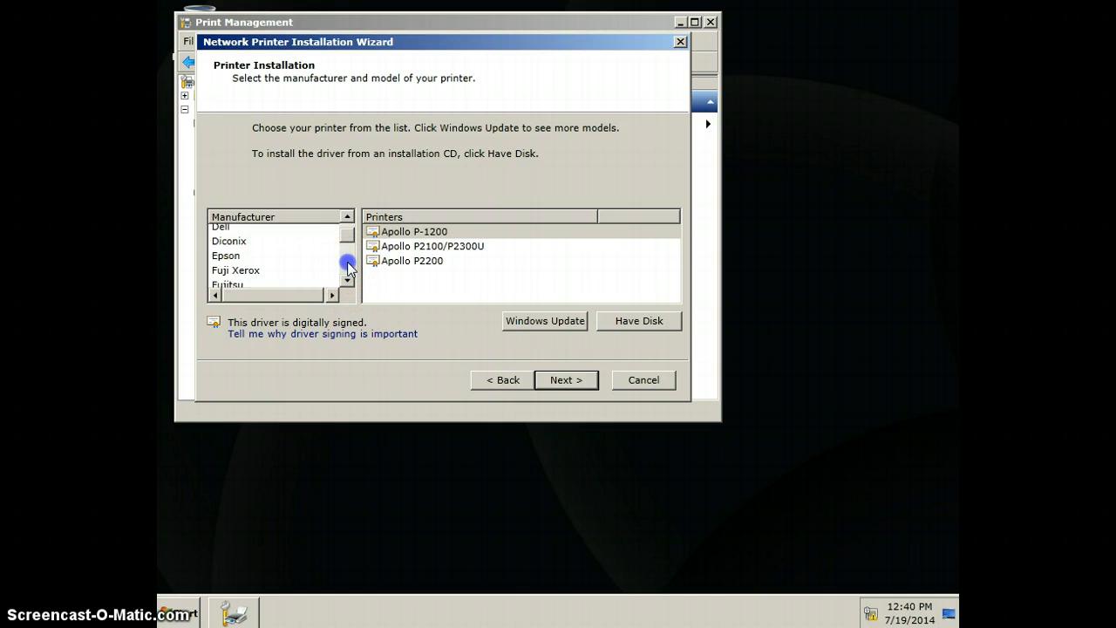
left_click(348, 265)
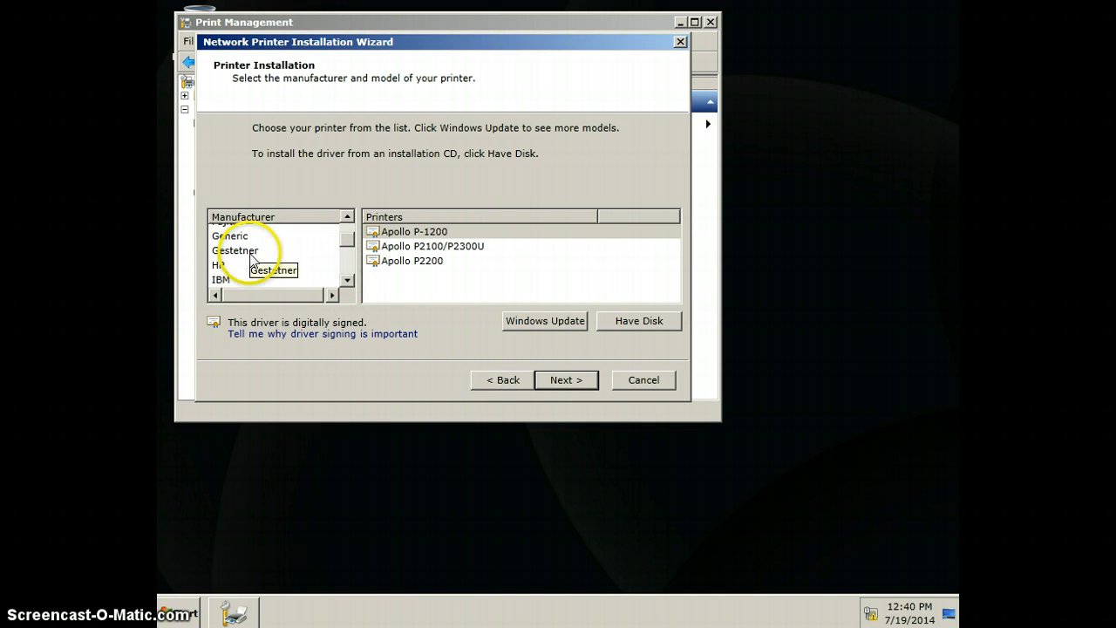
left_click(247, 273)
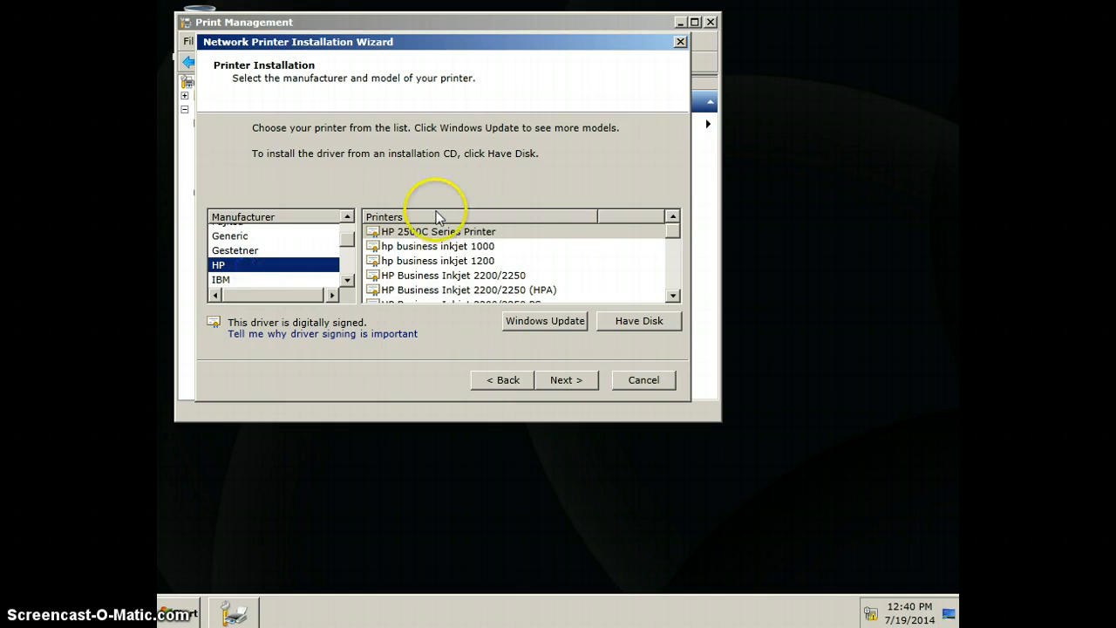
left_click(672, 295)
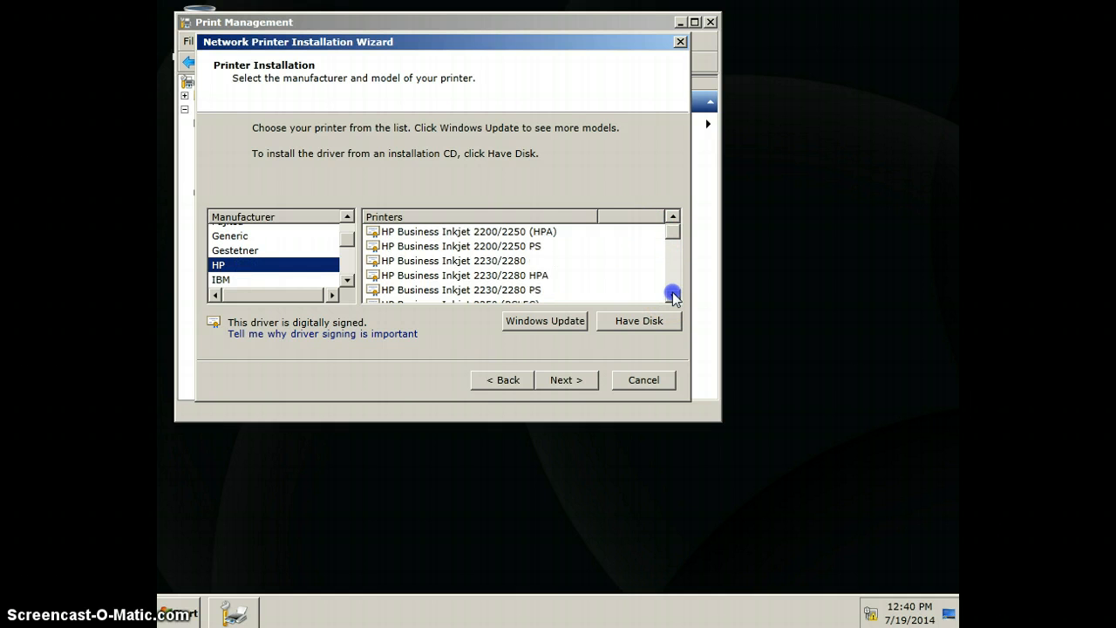
left_click(673, 244)
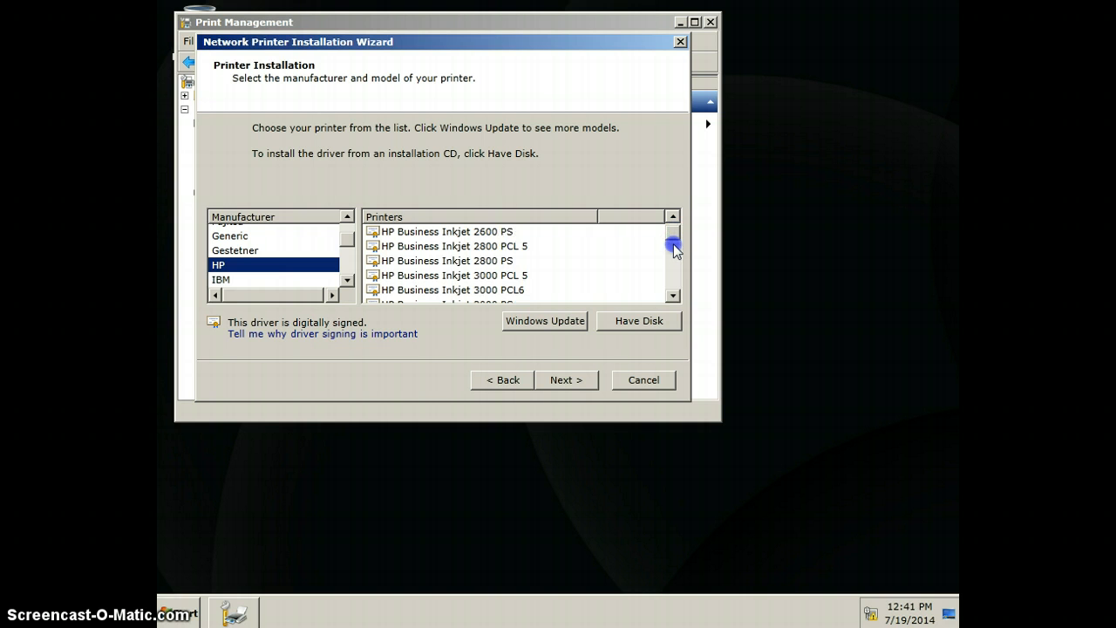
left_click_drag(673, 244, 676, 253)
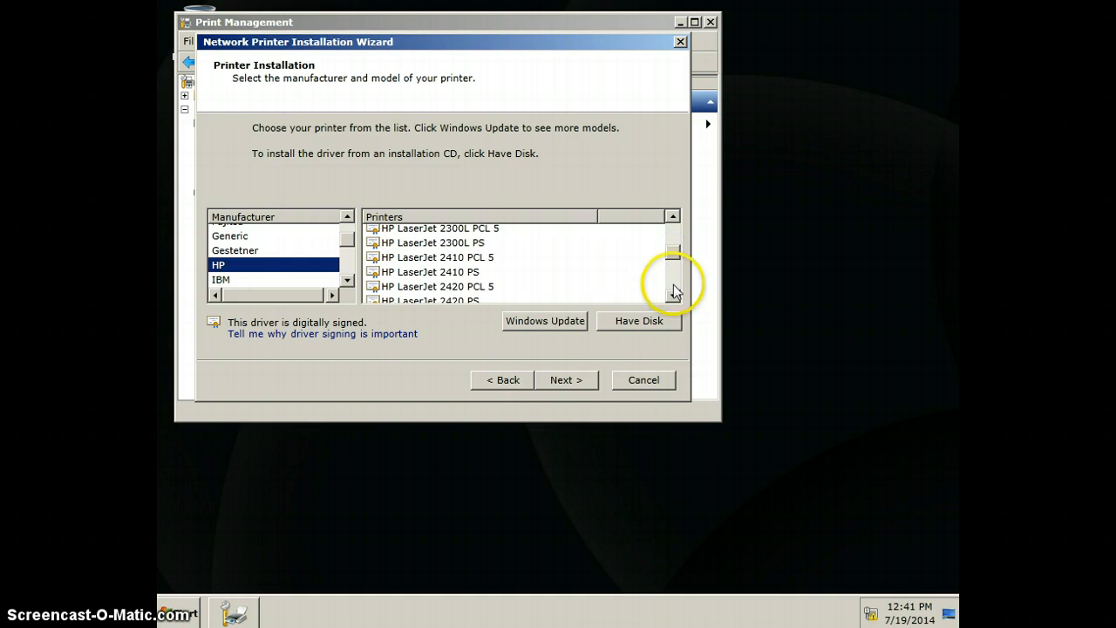
left_click(487, 291)
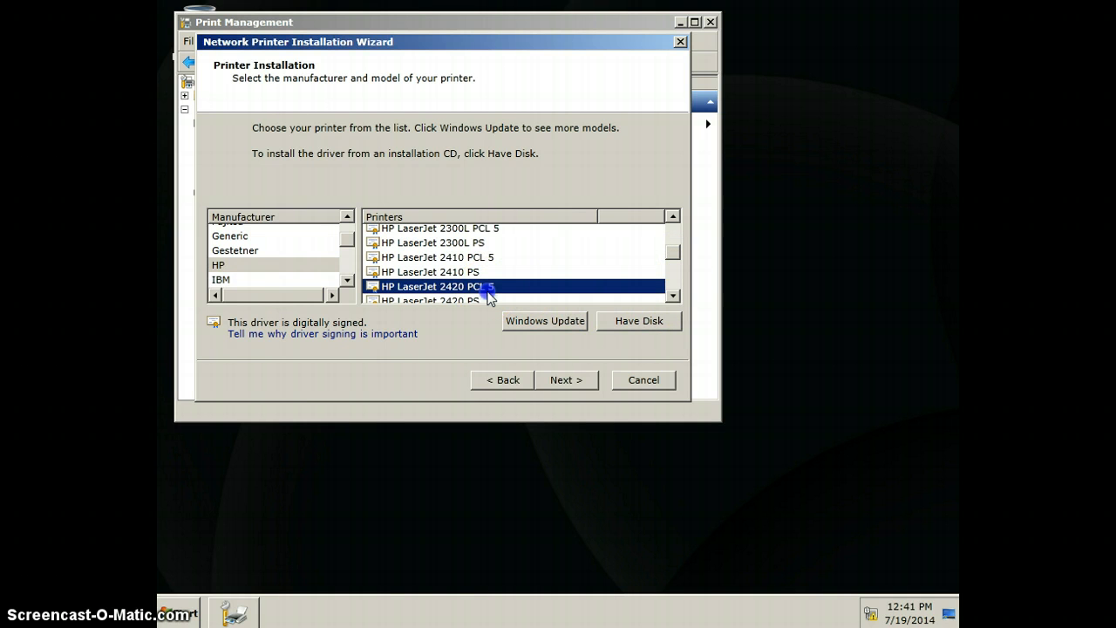
left_click(558, 380)
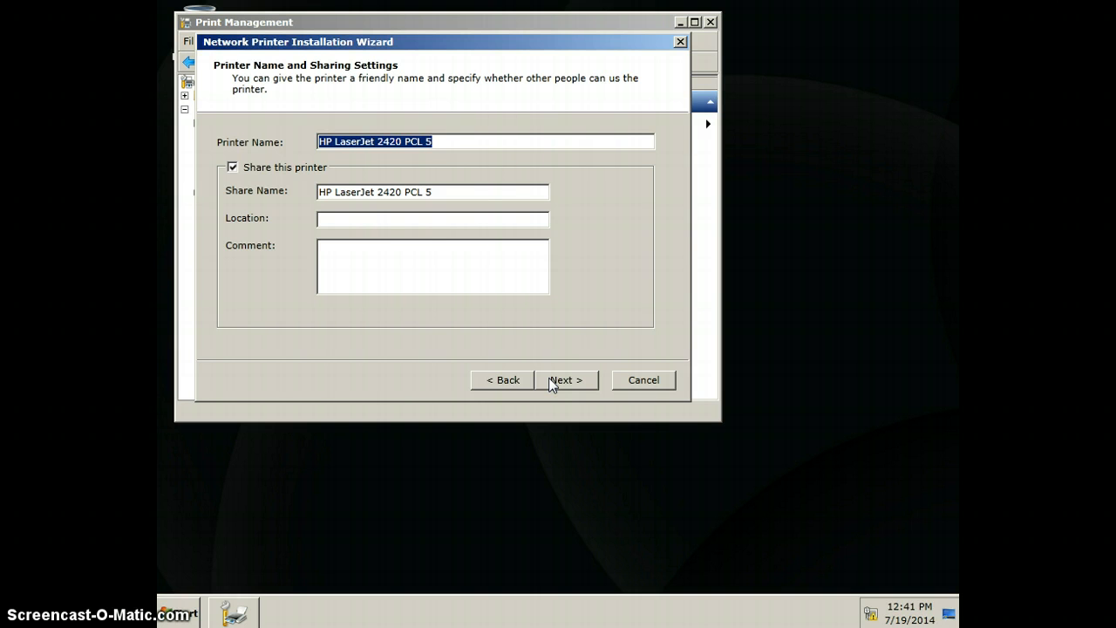
Step: Name the printer LaserJet2420 and set its share name to AcctPrinter
type("Laser")
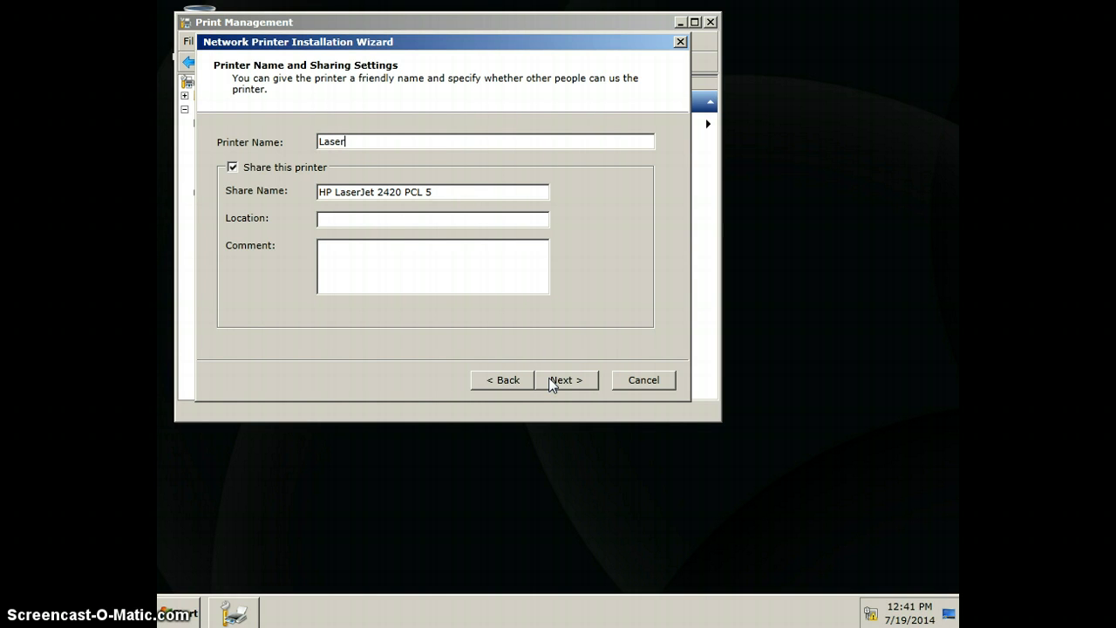
type("Jet2420")
left_click(462, 189)
key("BackSpace")
key("BackSpace")
key("BackSpace")
key("BackSpace")
key("BackSpace")
key("BackSpace")
key("BackSpace")
key("BackSpace")
key("BackSpace")
key("BackSpace")
key("BackSpace")
key("BackSpace")
key("BackSpace")
key("BackSpace")
key("BackSpace")
key("BackSpace")
key("BackSpace")
key("BackSpace")
key("BackSpace")
key("BackSpace")
key("BackSpace")
key("BackSpace")
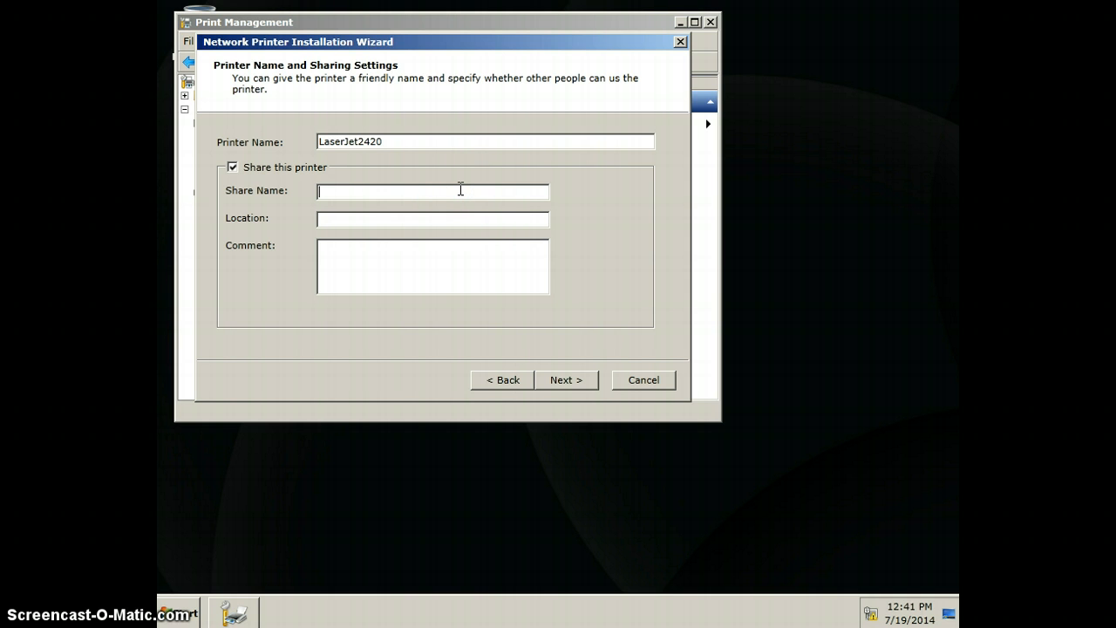
type("AcctPrinter")
Step: Set the shared printer's location to Building 1
left_click(434, 224)
type("Builing")
key("Left")
key("Left")
key("Left")
key("Left")
type("d")
type("1")
Step: Install the printer with the reviewed settings and finish the wizard without a test page
left_click(563, 381)
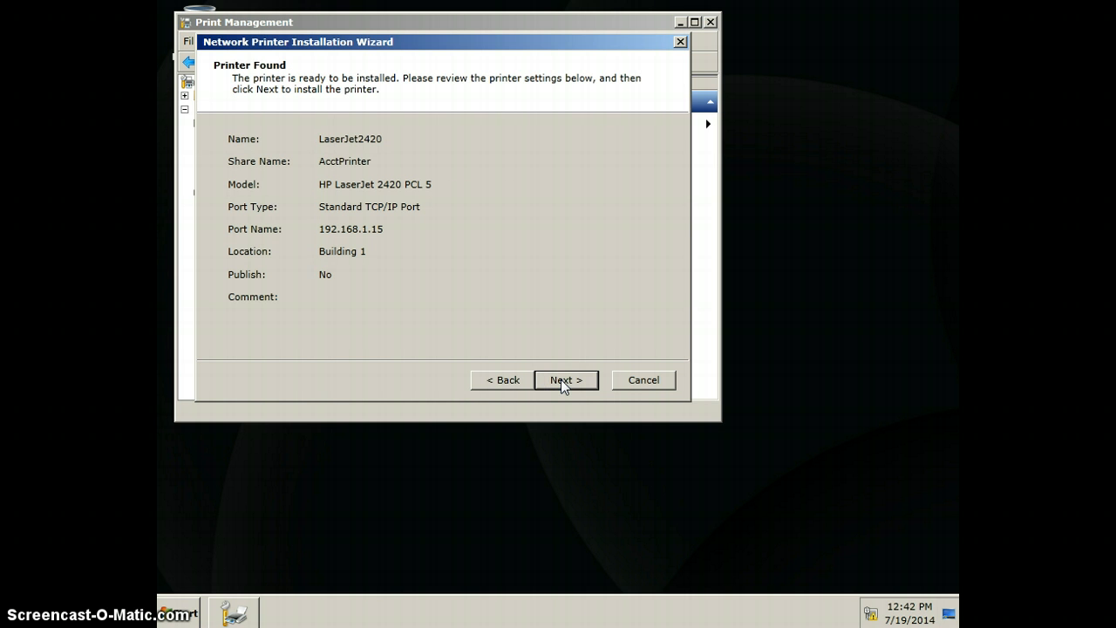
left_click(562, 381)
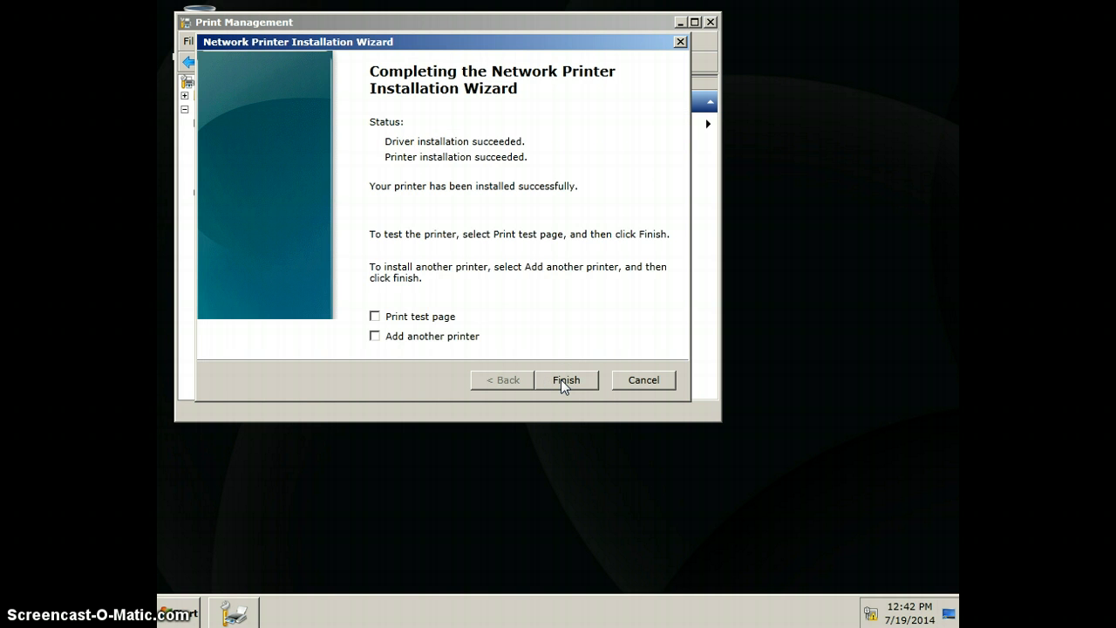
left_click(560, 380)
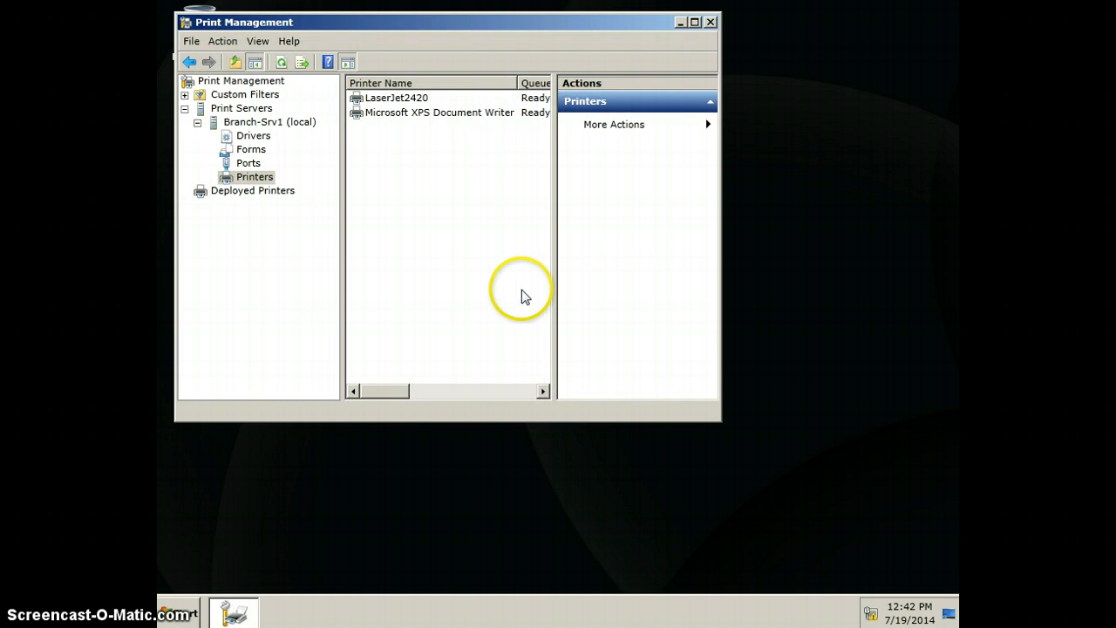
Step: List the LaserJet2420 printer in the directory
left_click(398, 100)
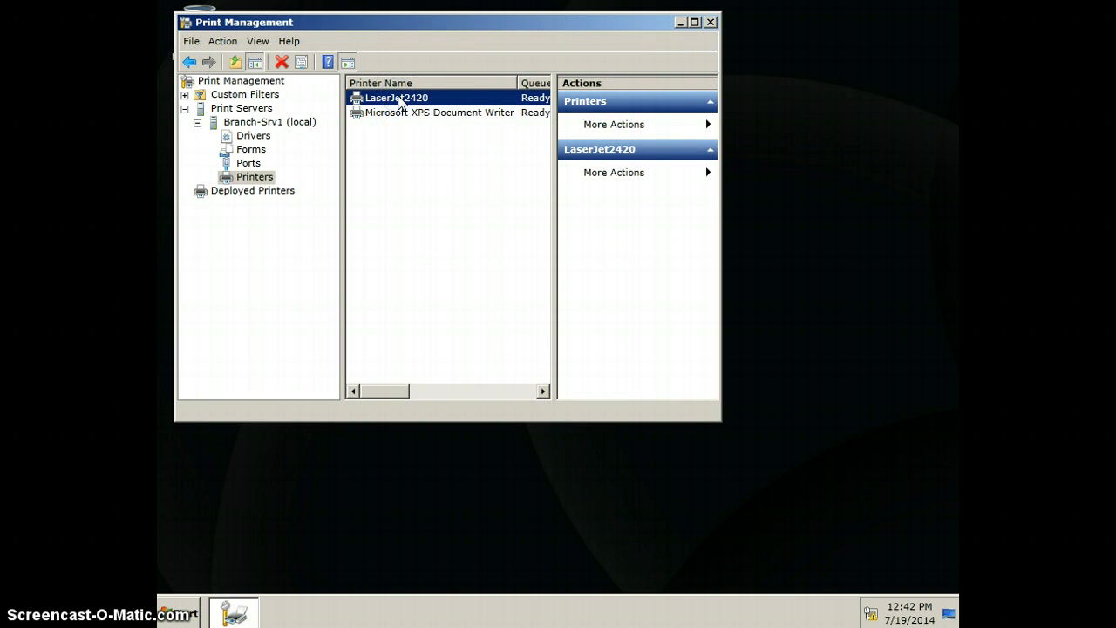
right_click(398, 101)
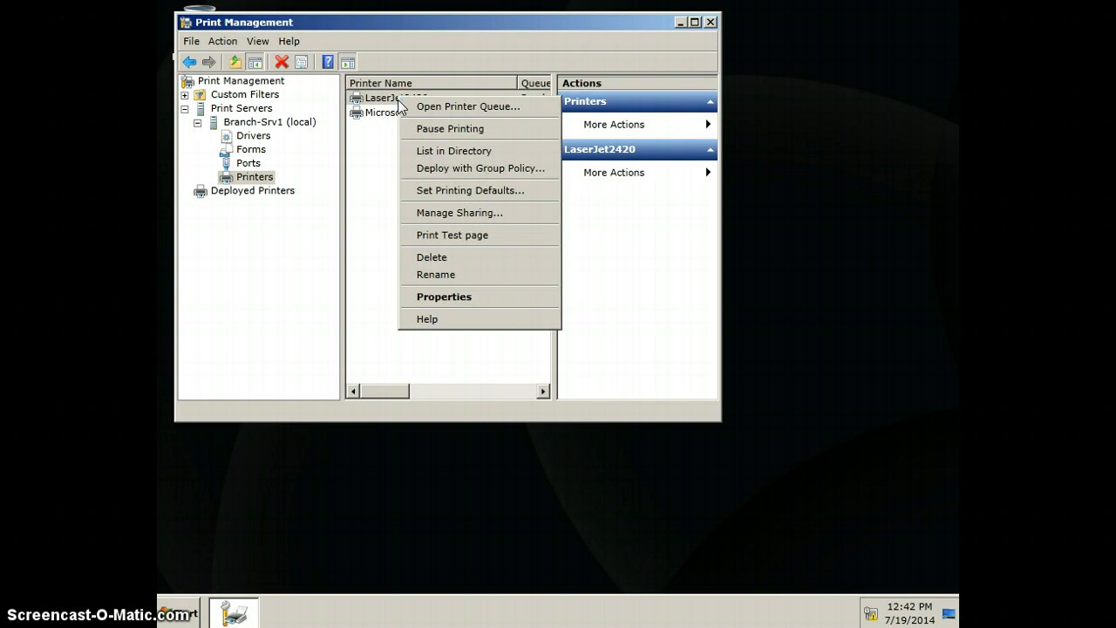
left_click(412, 151)
Step: Remove the Everyone group from the security permissions in the LaserJet2420 printer's properties
left_click(413, 98)
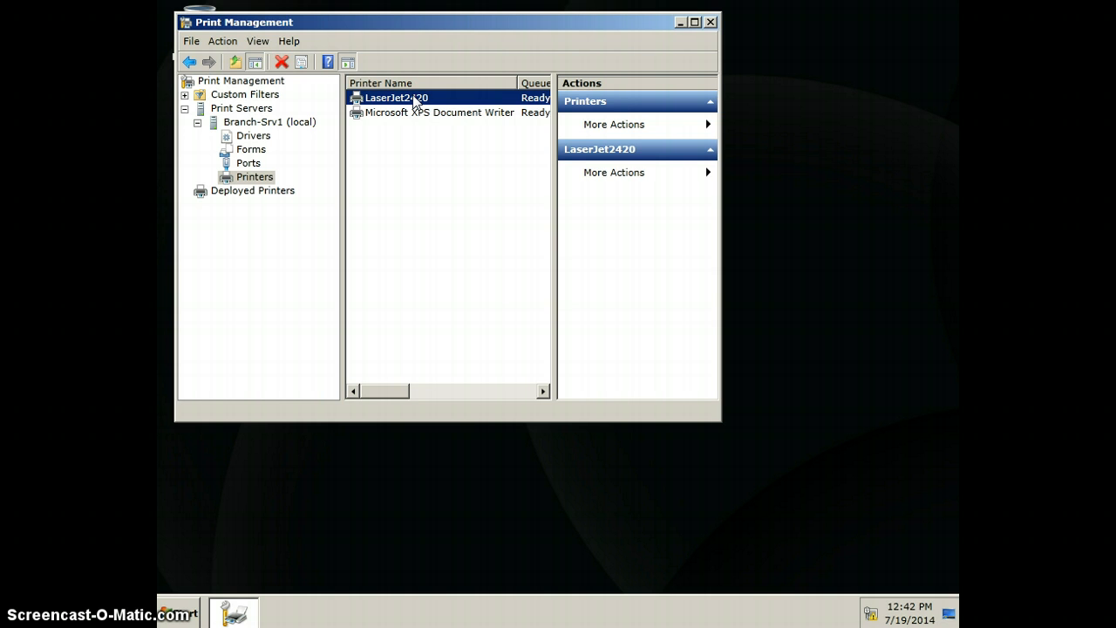
right_click(415, 102)
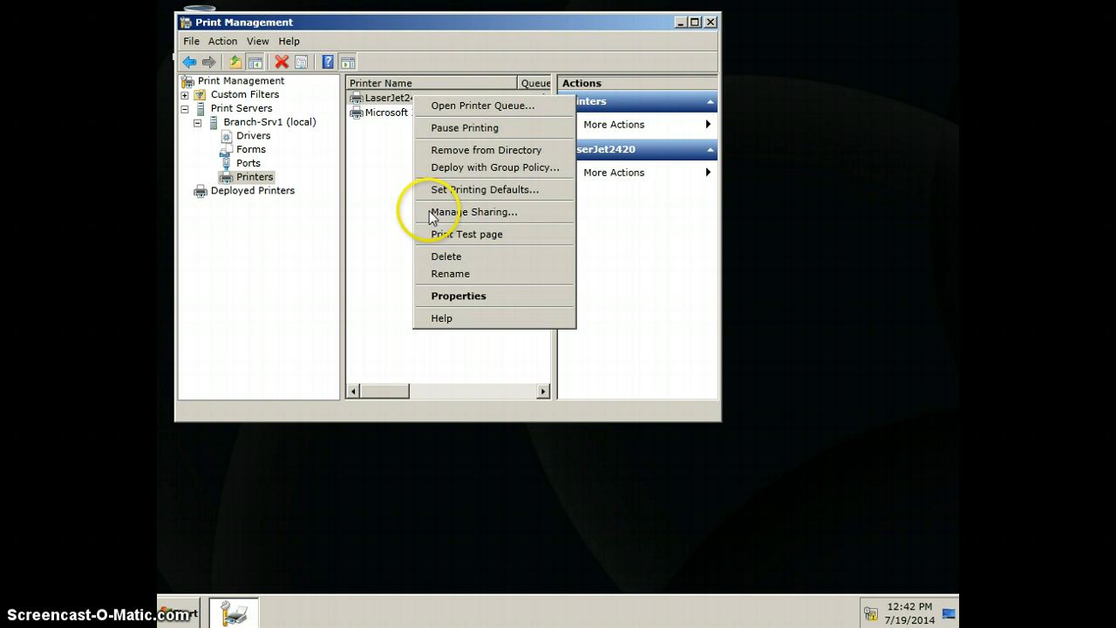
left_click(445, 298)
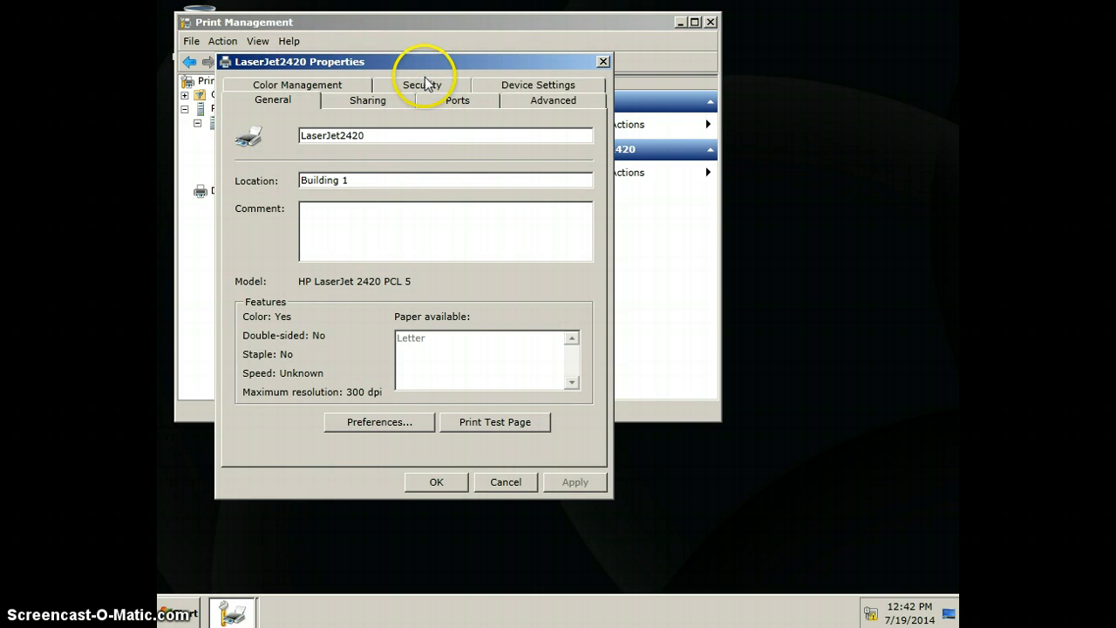
left_click(424, 85)
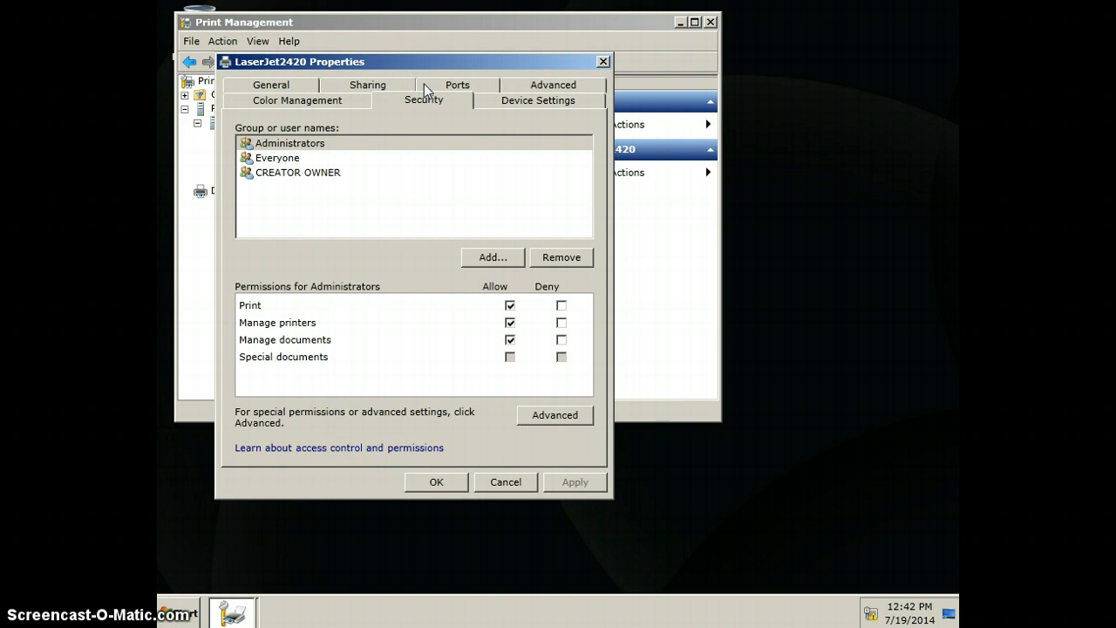
left_click(300, 161)
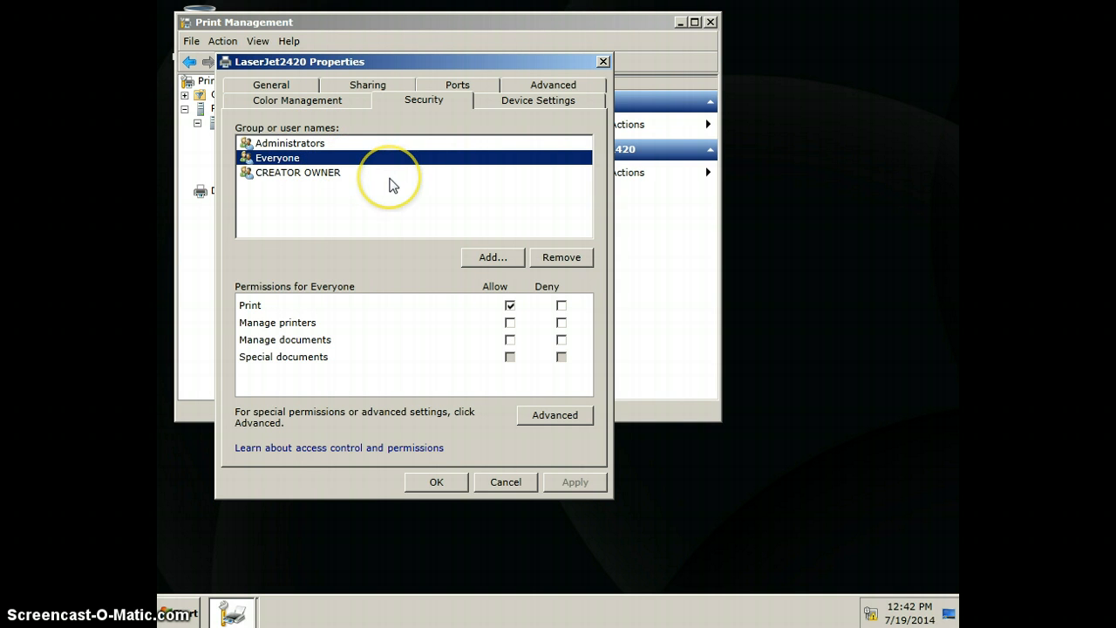
left_click(542, 258)
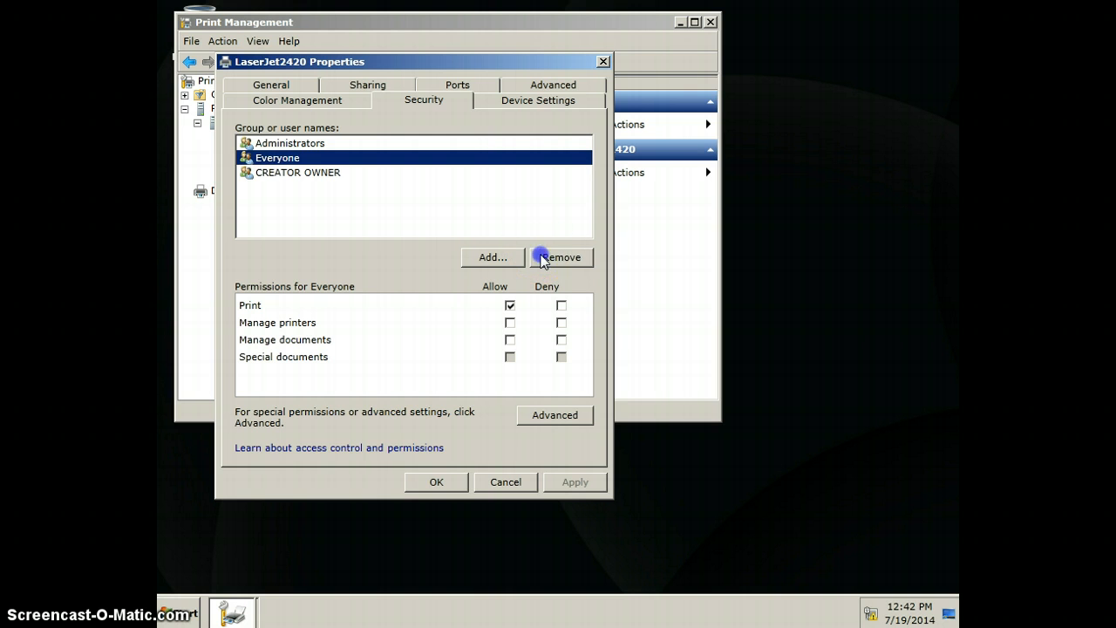
Step: Add the Accounting group from eastsim.com to the LaserJet2420 printer's security permissions, checking and correcting the entered name
left_click(490, 258)
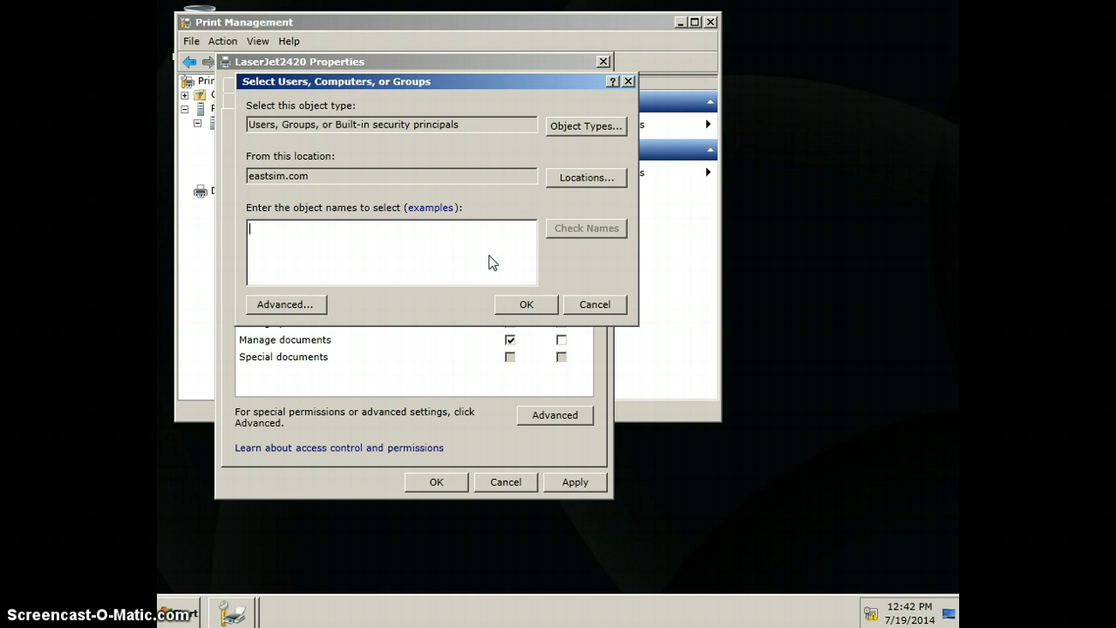
left_click(461, 228)
type("Accoounting")
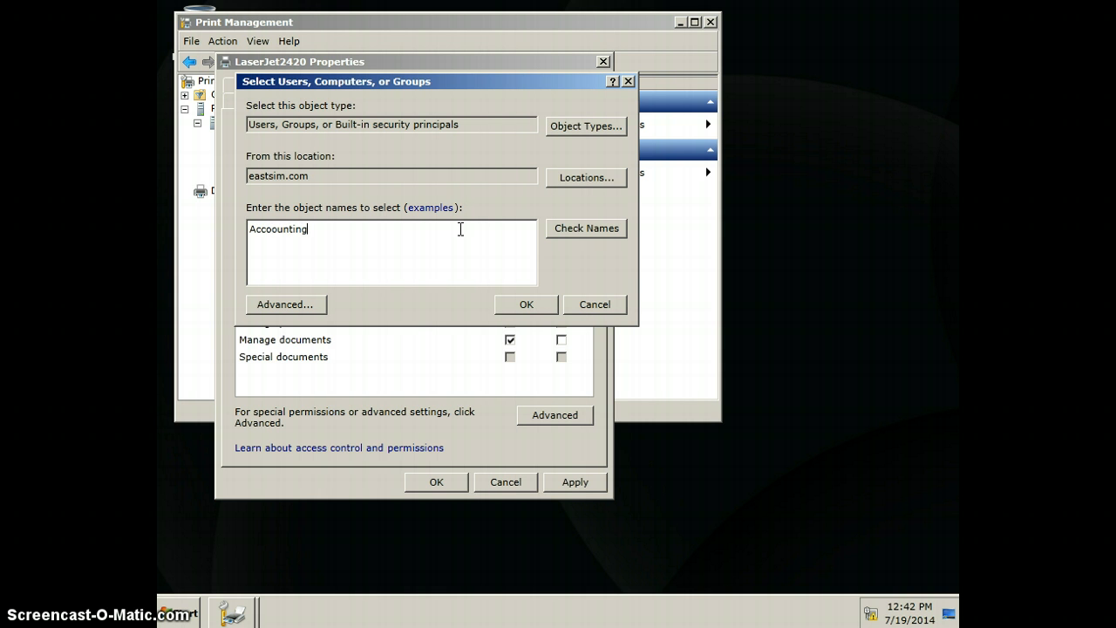
left_click(591, 230)
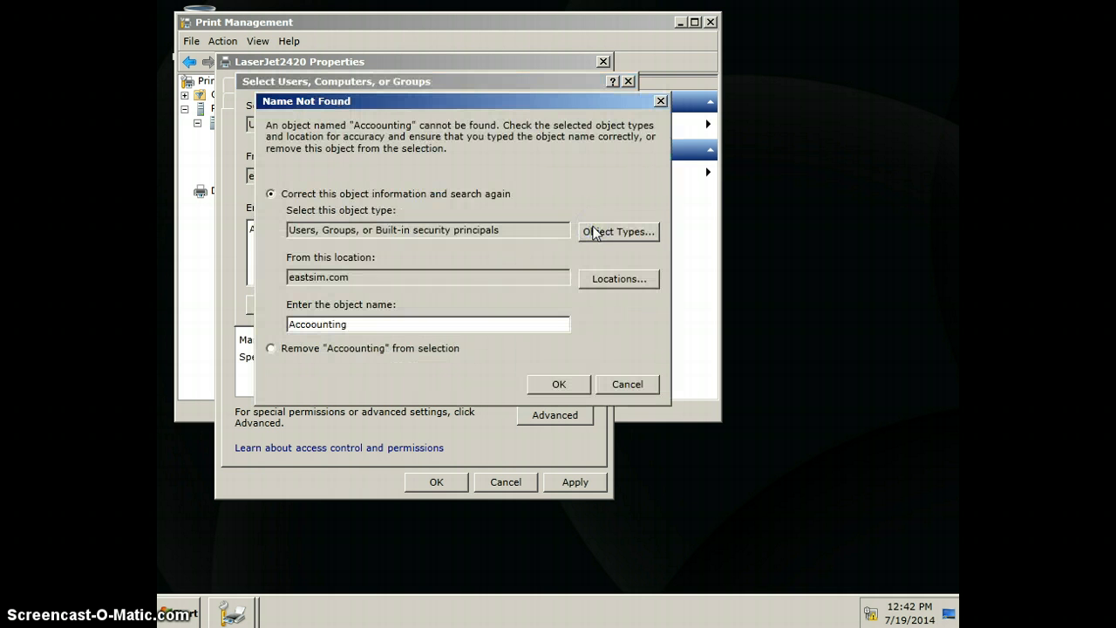
left_click(611, 383)
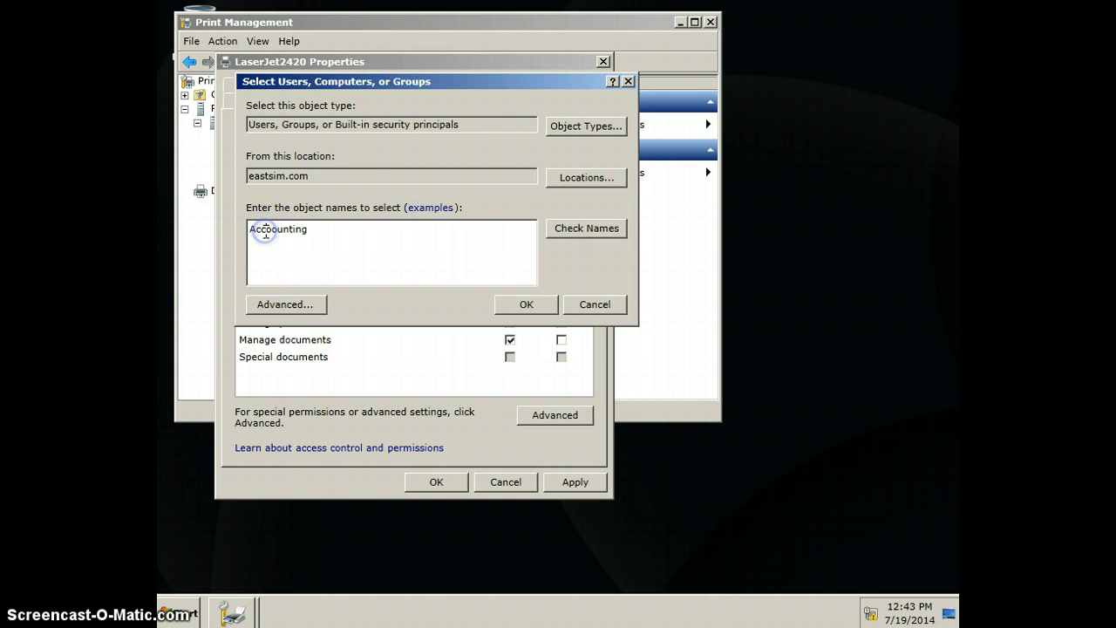
left_click(266, 231)
key("BackSpace")
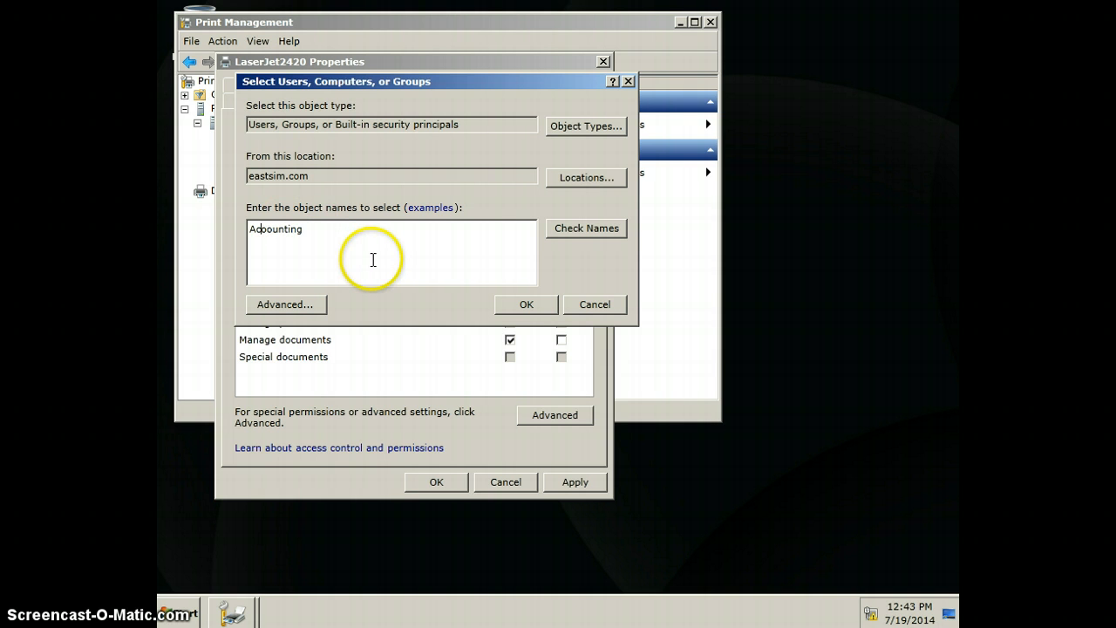
type("c")
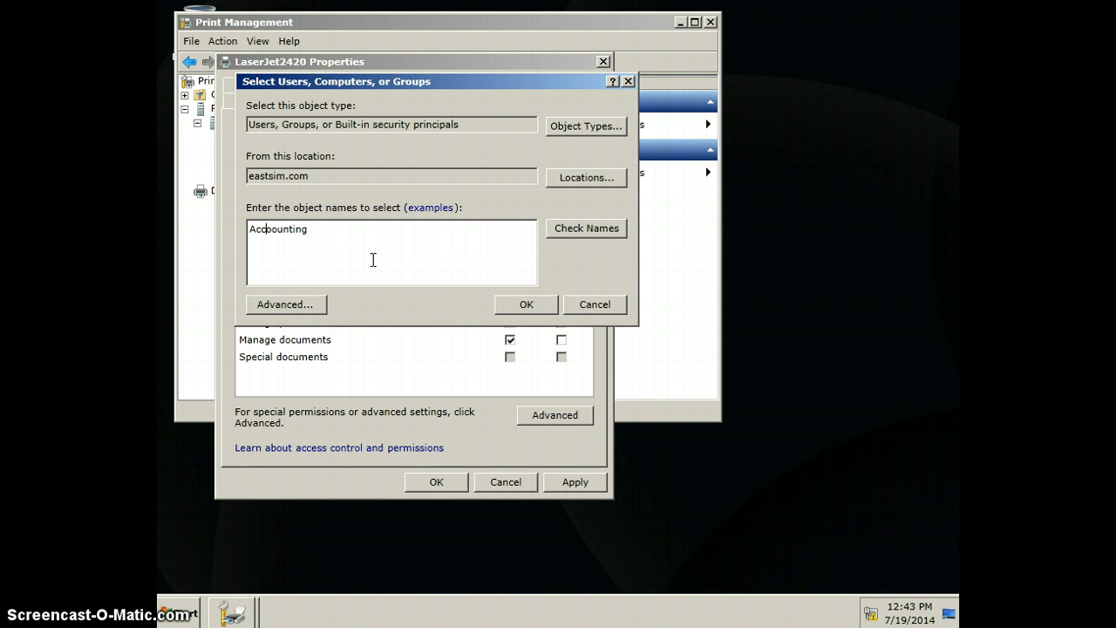
key("Delete")
left_click(401, 253)
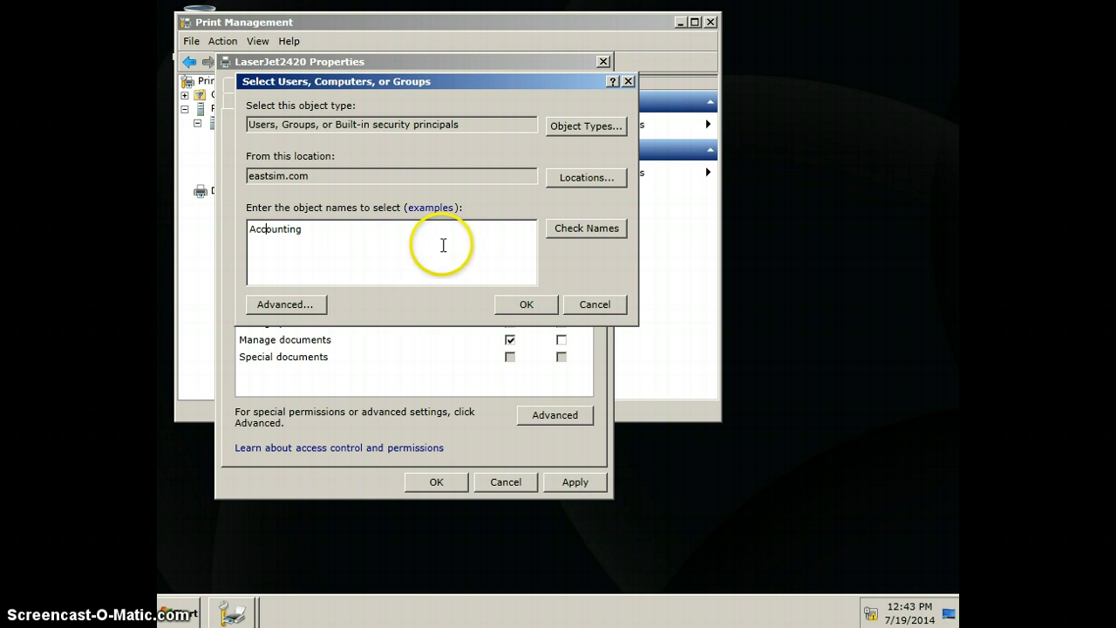
left_click(568, 227)
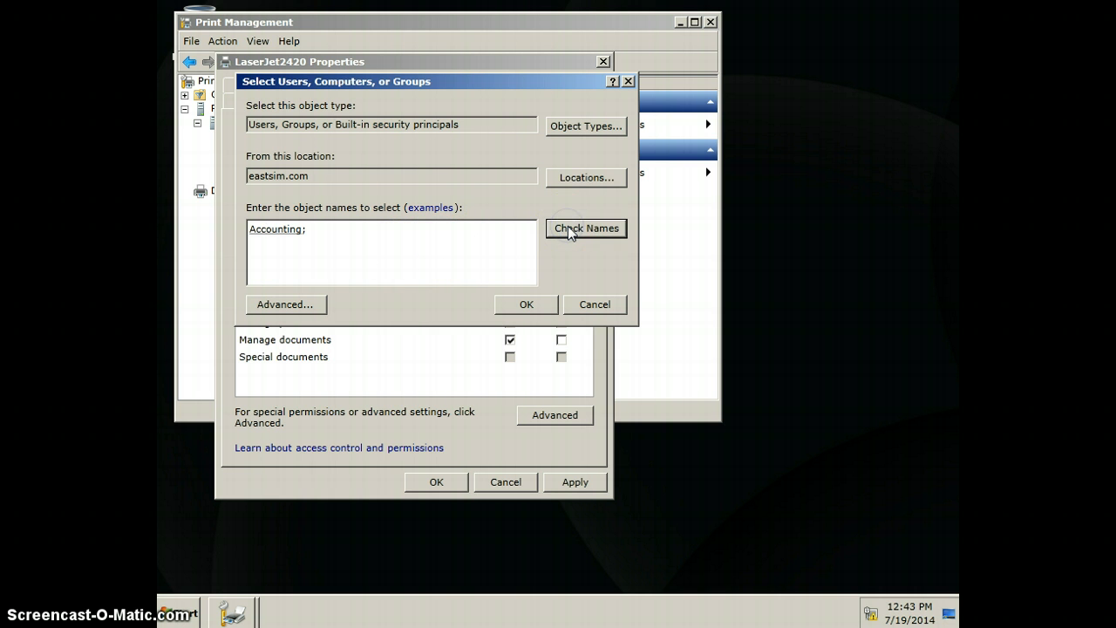
left_click(527, 308)
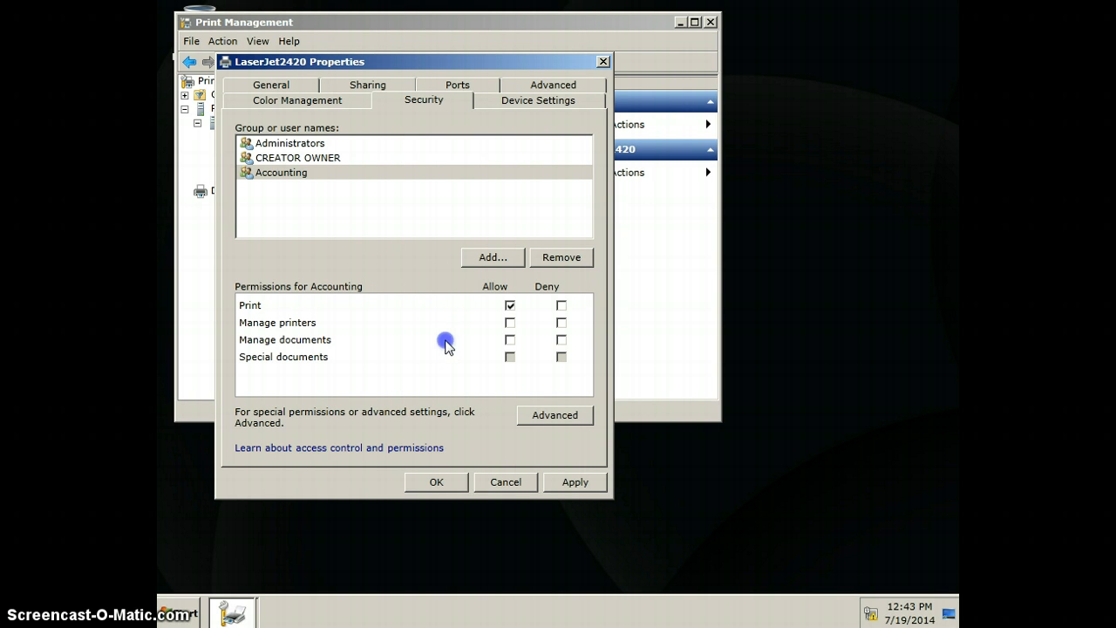
Step: Add the individual user by full name to the printer's security permissions, allow Manage documents for that user, and save the properties
left_click(486, 259)
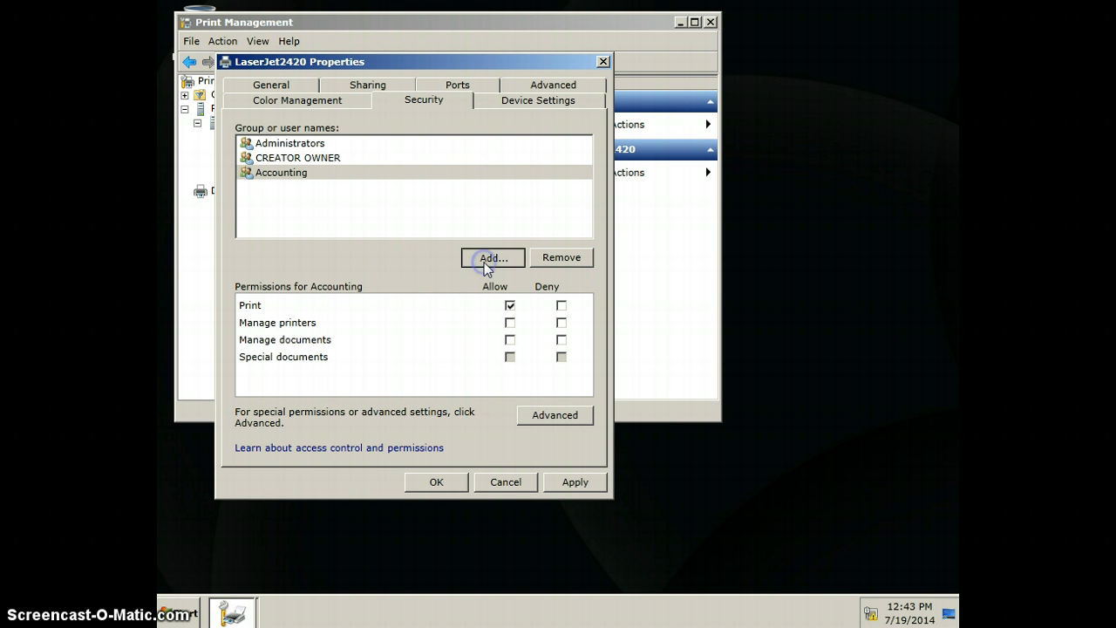
left_click(475, 272)
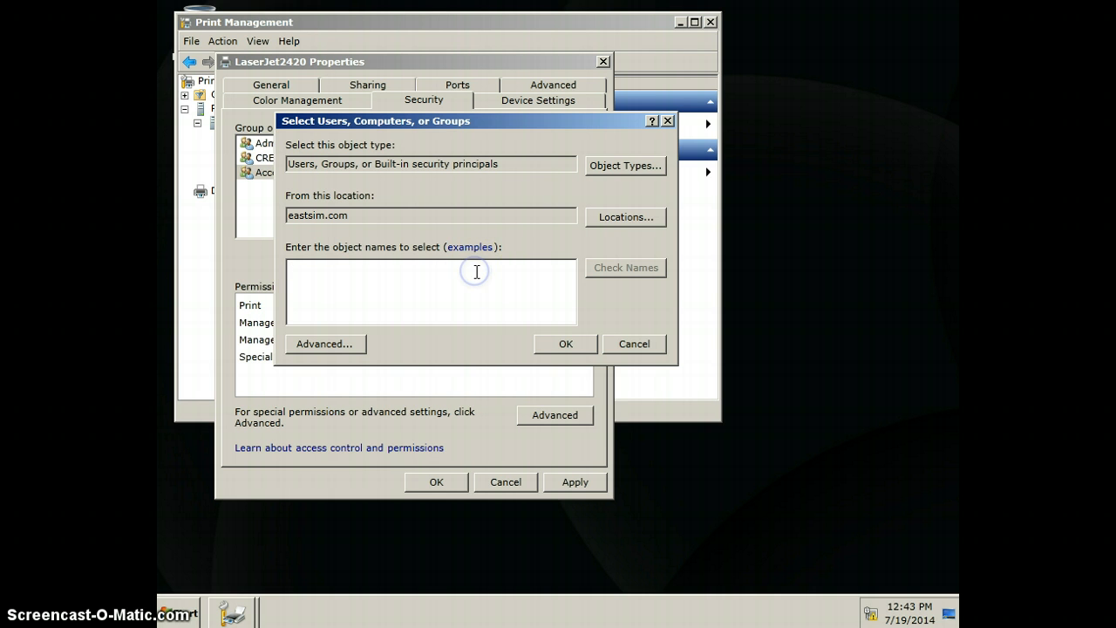
type("Mary Barnnes")
left_click(640, 272)
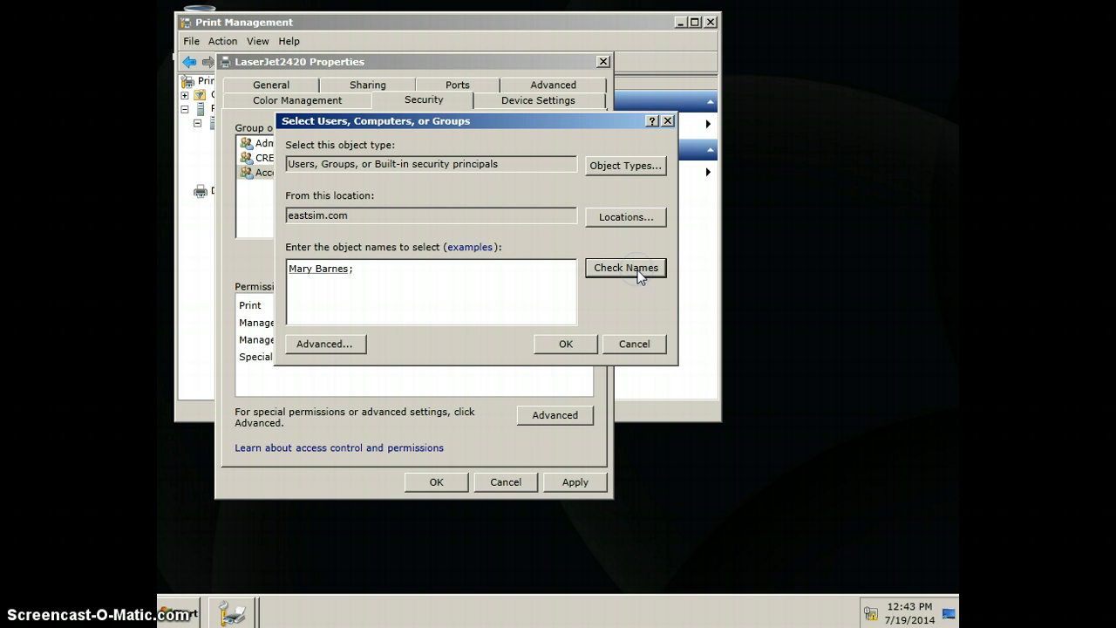
left_click(604, 303)
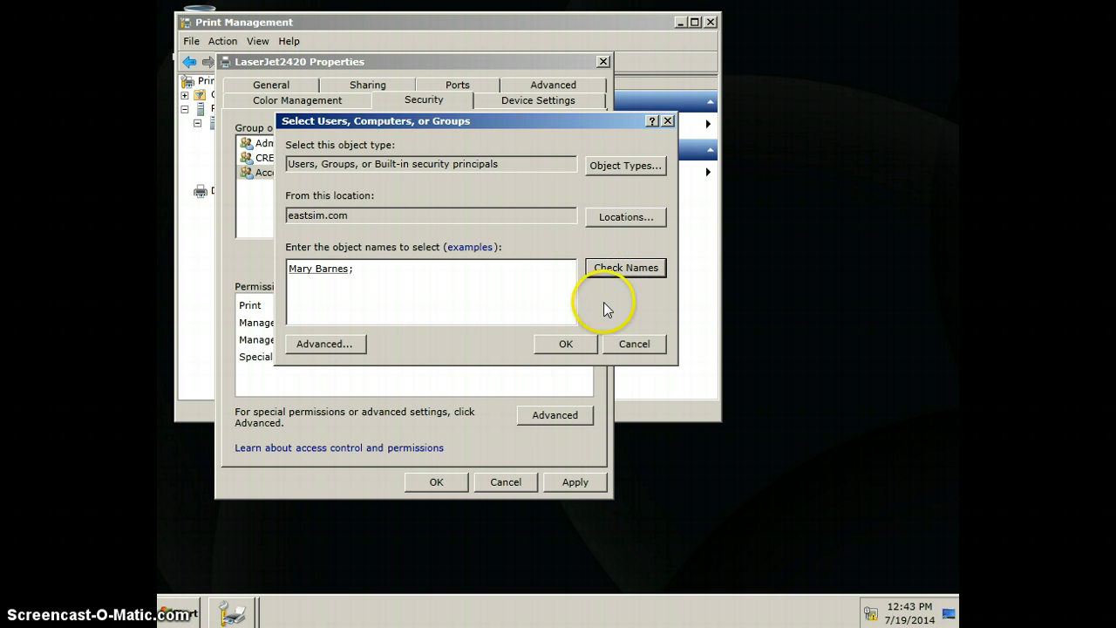
left_click(574, 344)
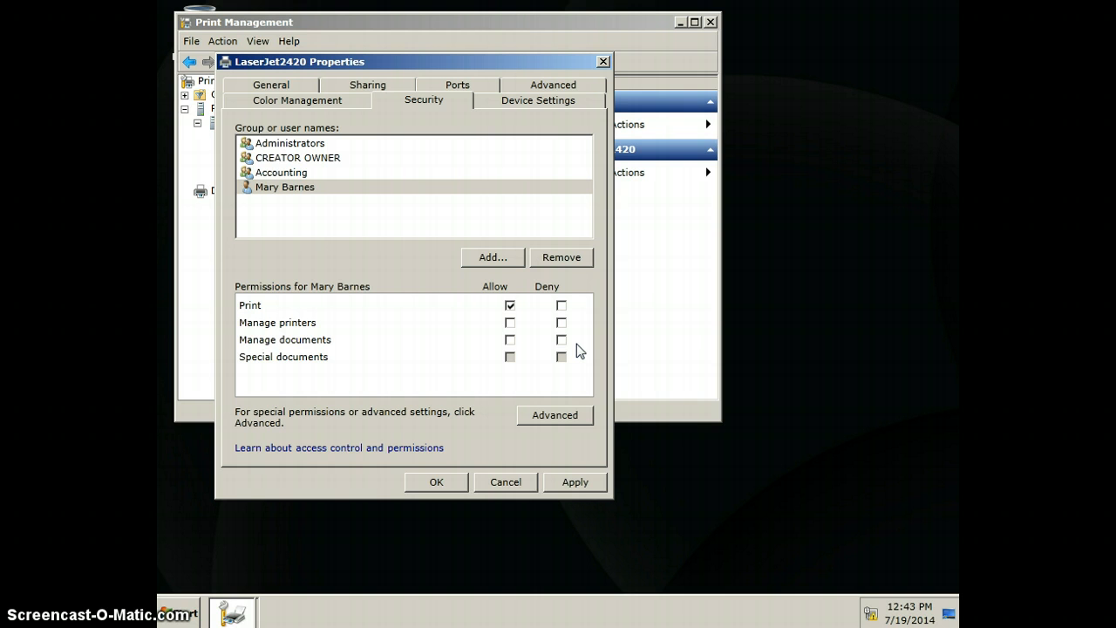
left_click(510, 341)
left_click(437, 484)
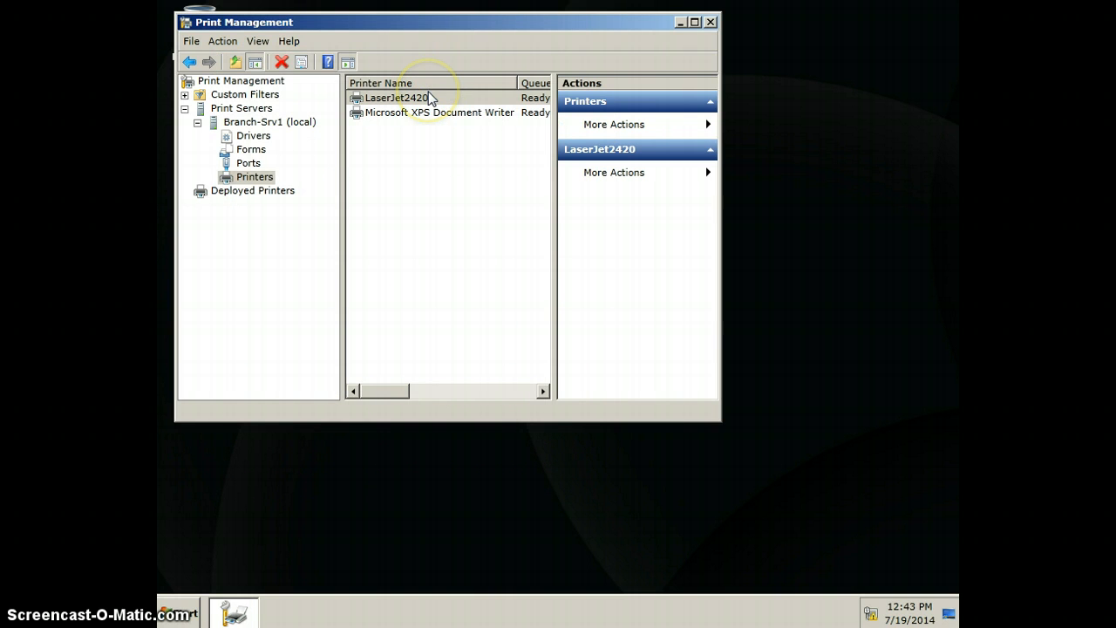
Step: Deploy the LaserJet2420 printer with Group Policy through AccountingGPO to the users it applies to (per user), and exit the management console
right_click(428, 93)
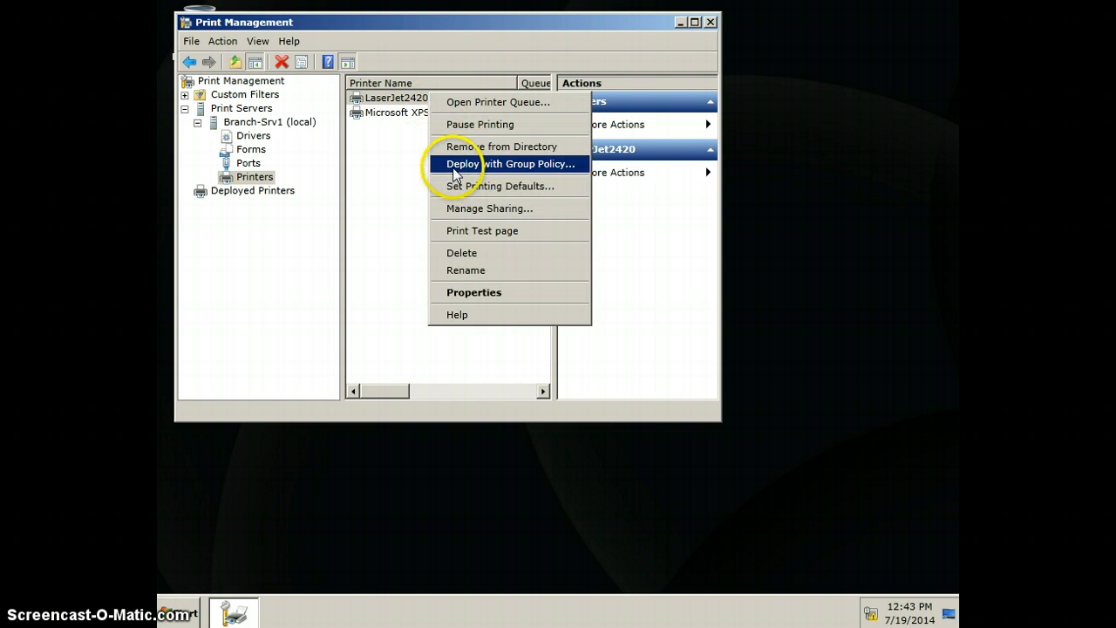
left_click(453, 167)
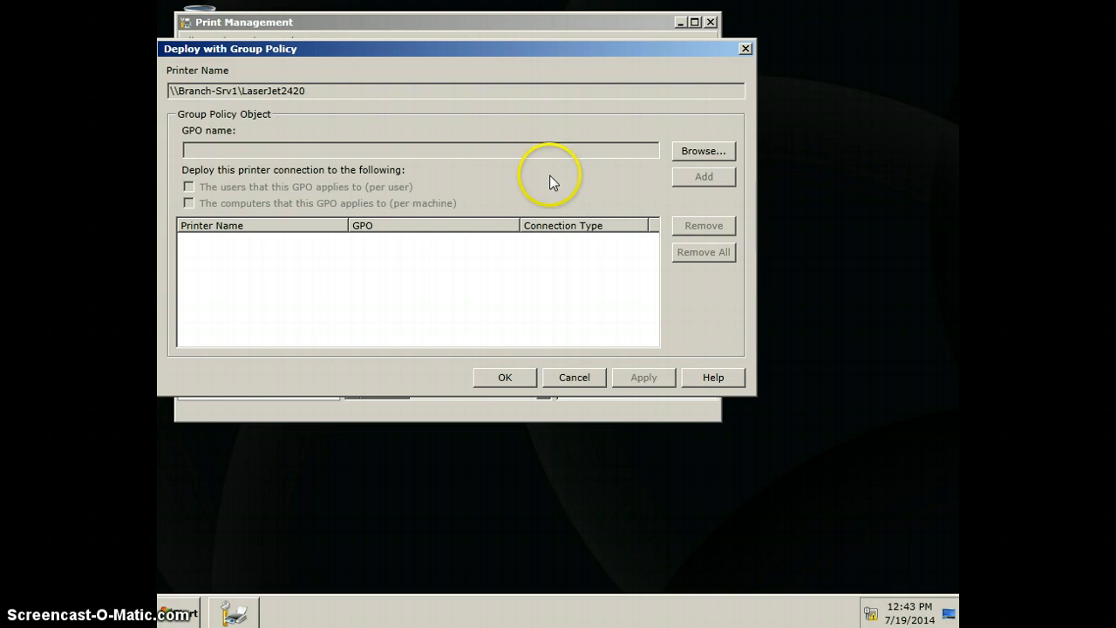
left_click(690, 153)
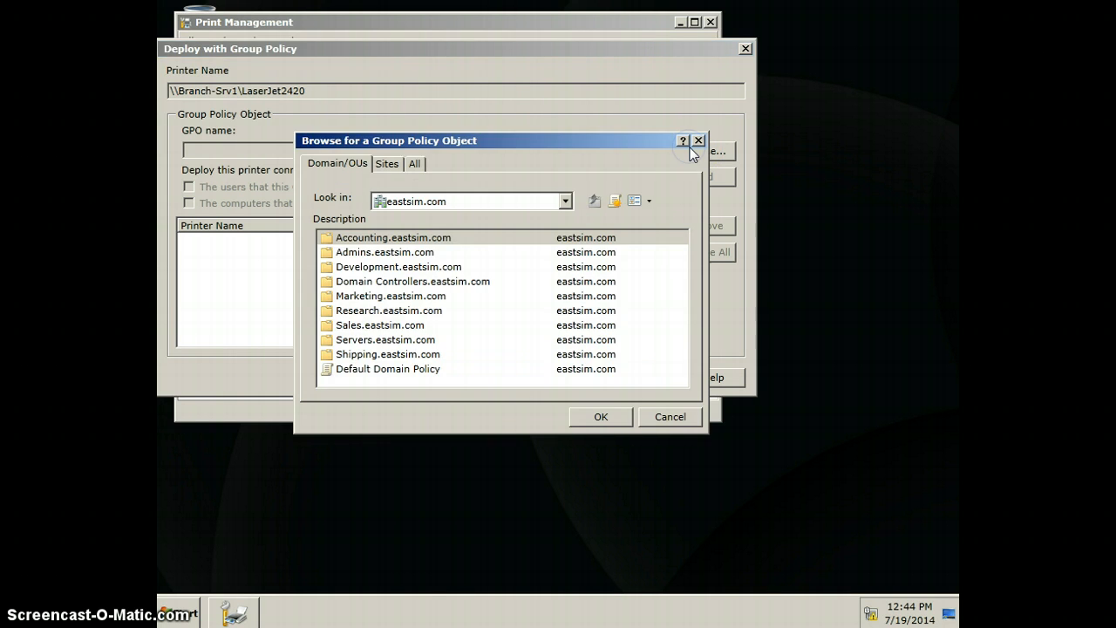
double_click(427, 238)
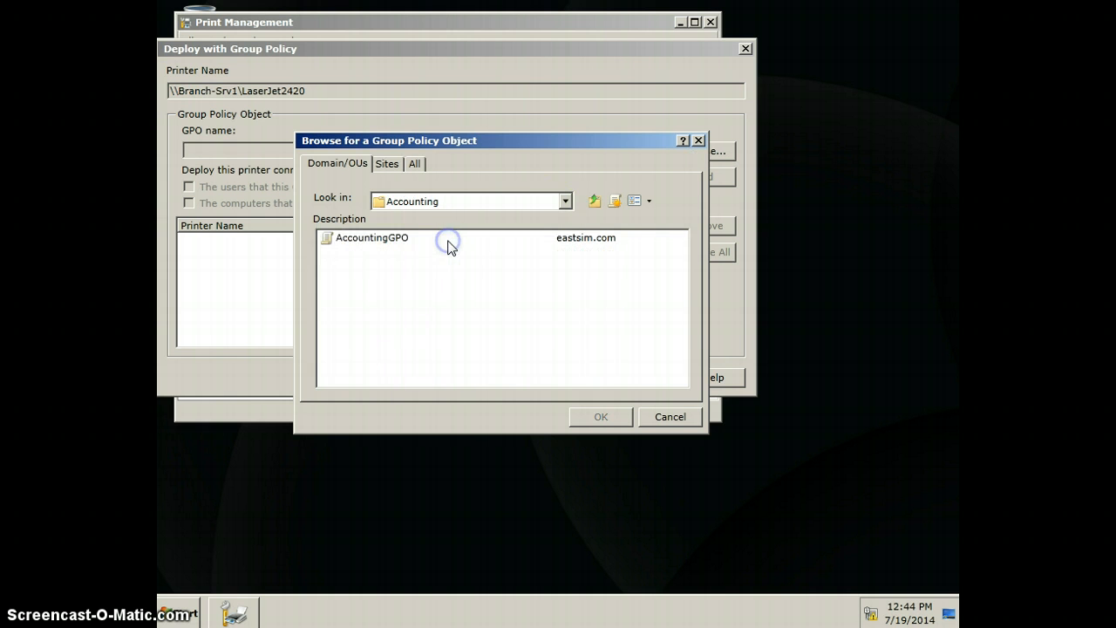
double_click(404, 238)
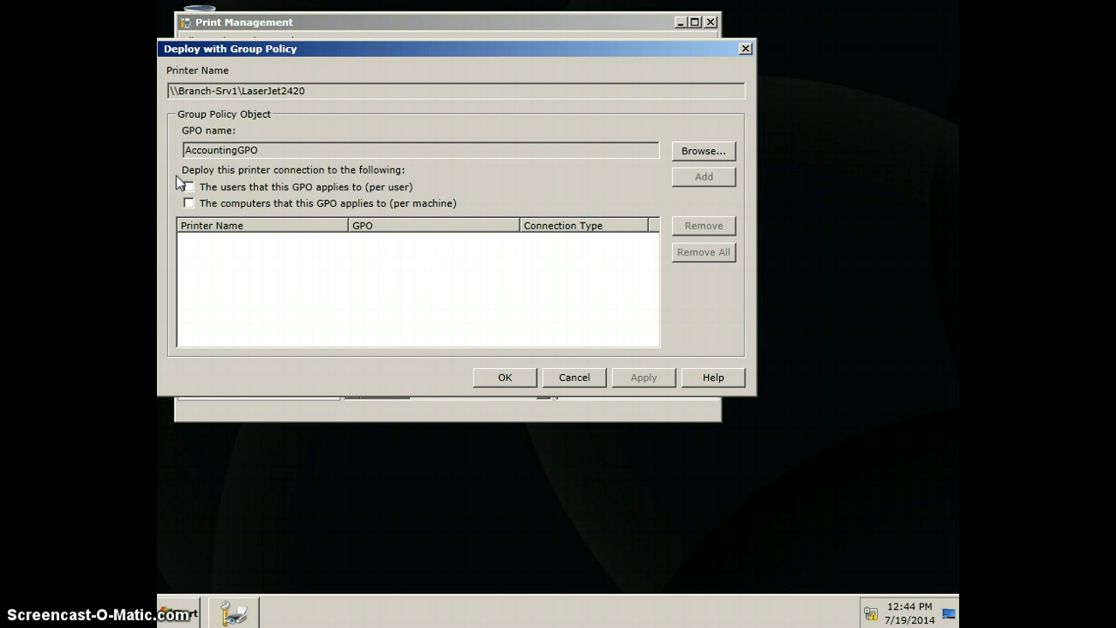
left_click(188, 187)
left_click(703, 176)
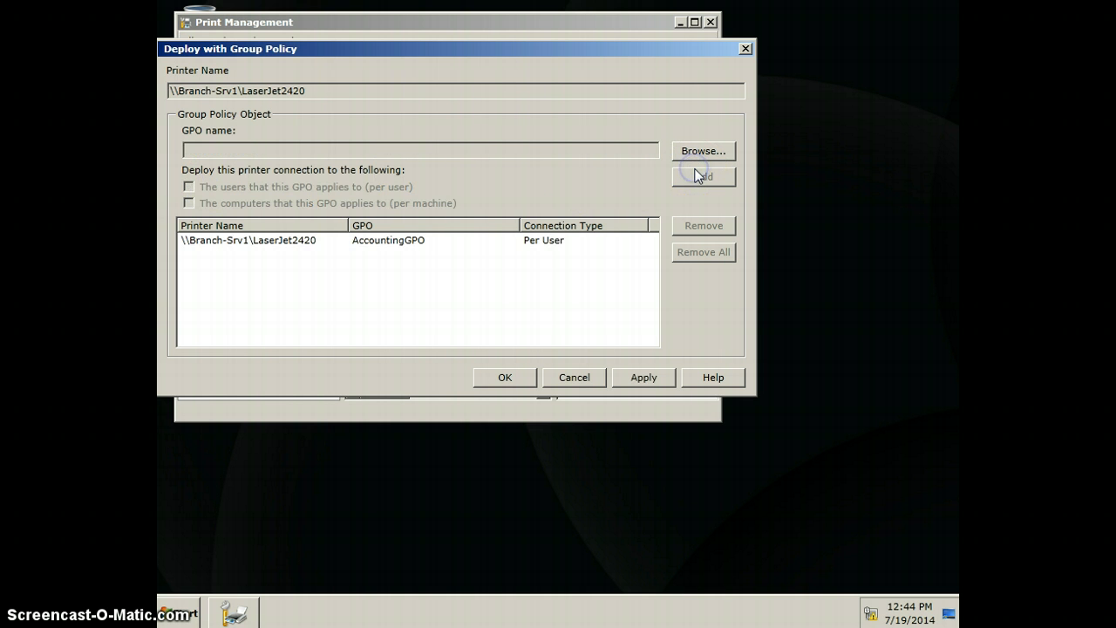
left_click(506, 376)
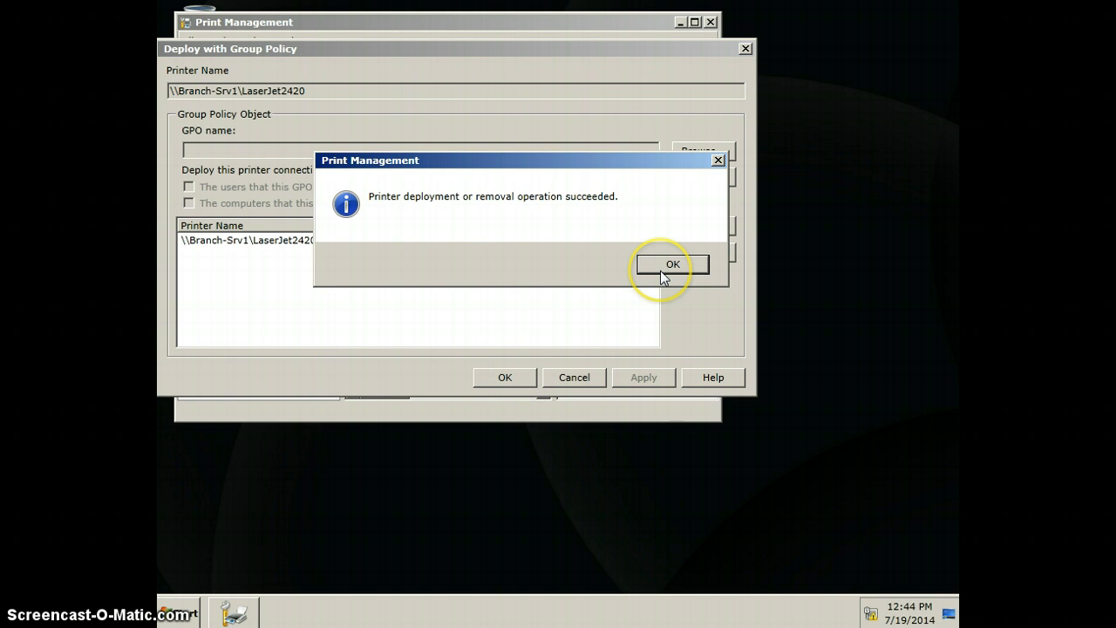
left_click(665, 265)
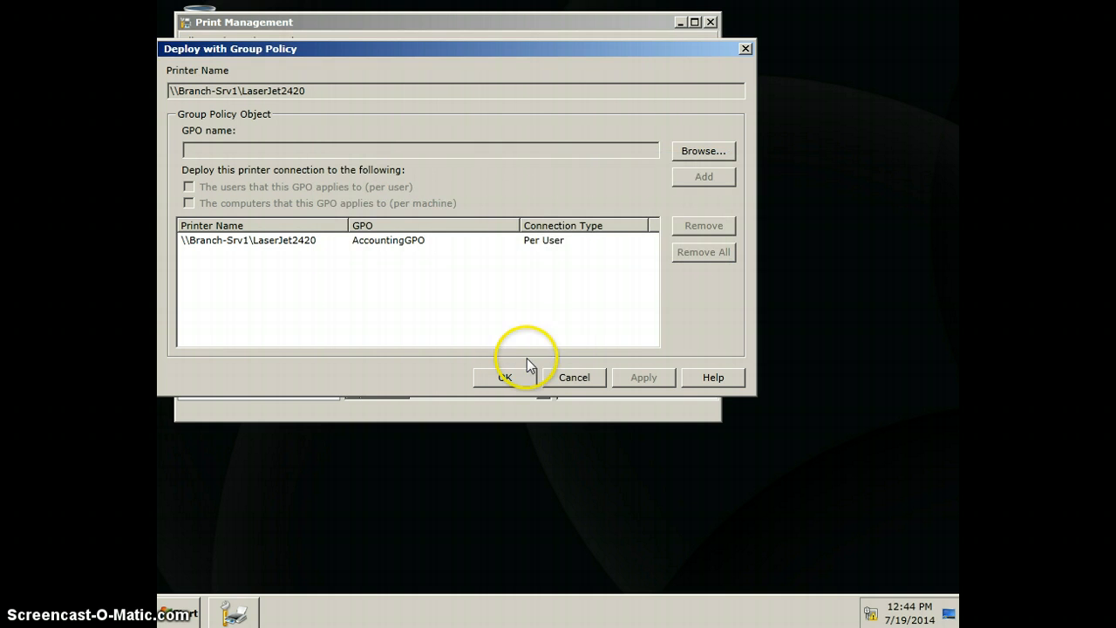
left_click(510, 381)
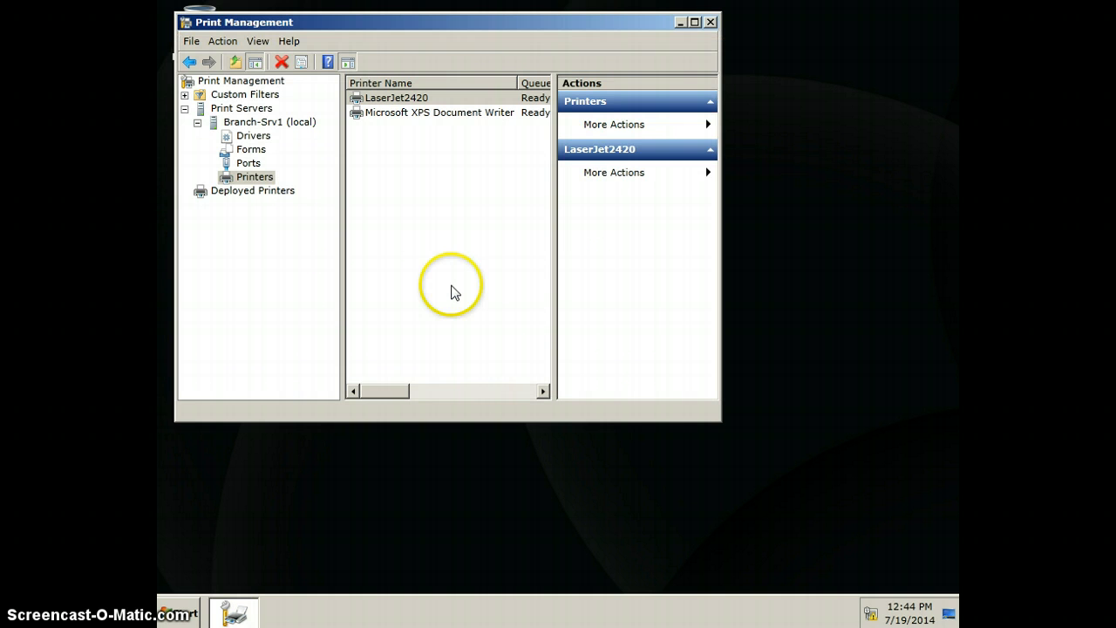
left_click(190, 42)
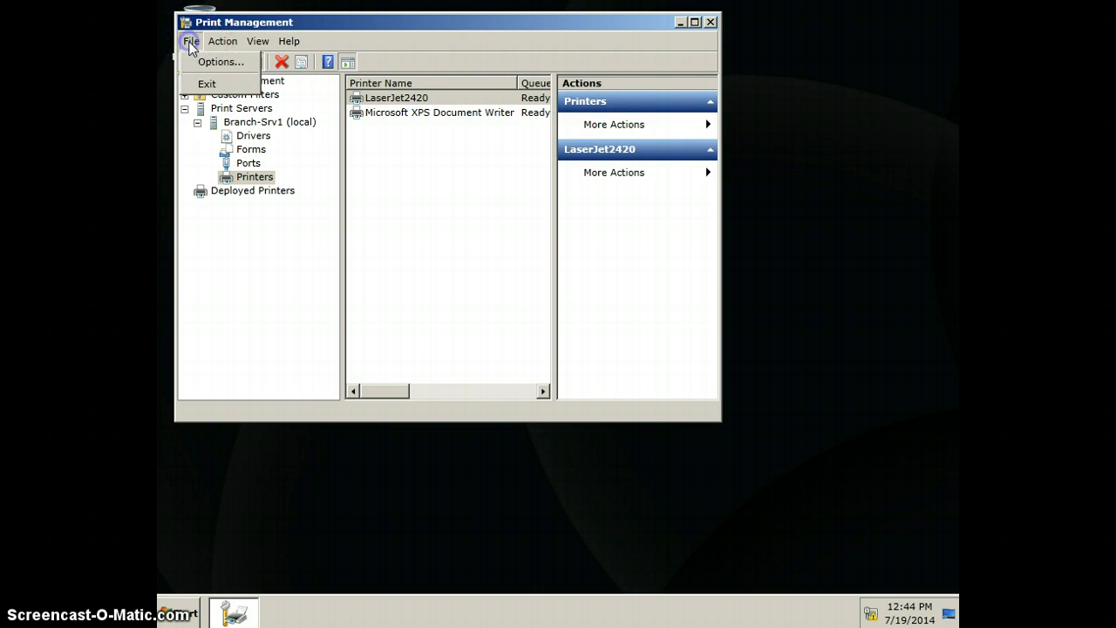
left_click(199, 83)
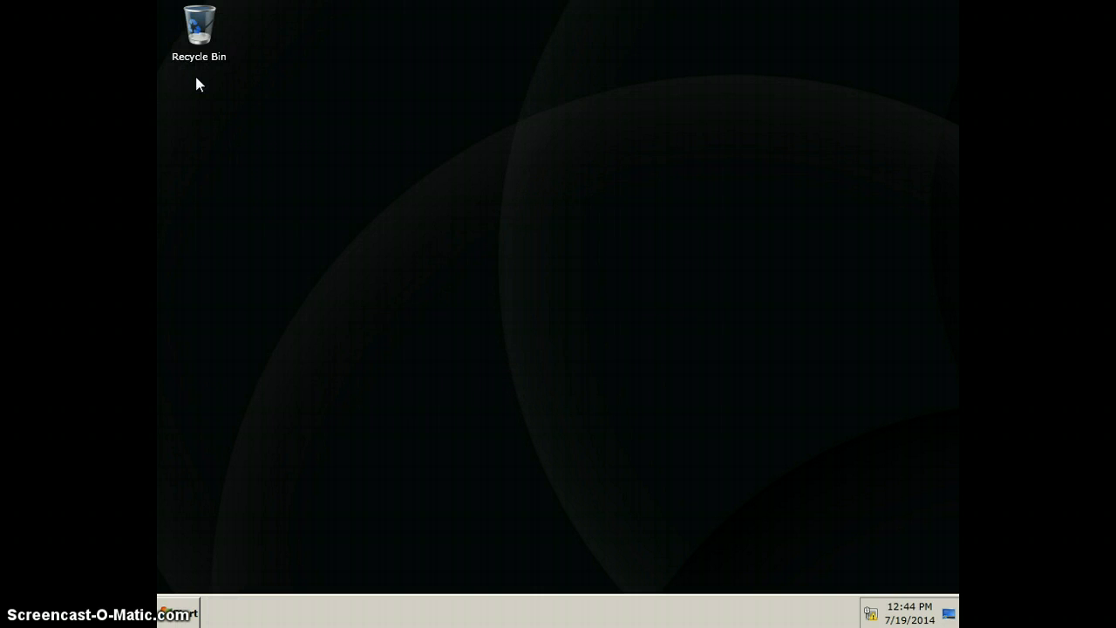